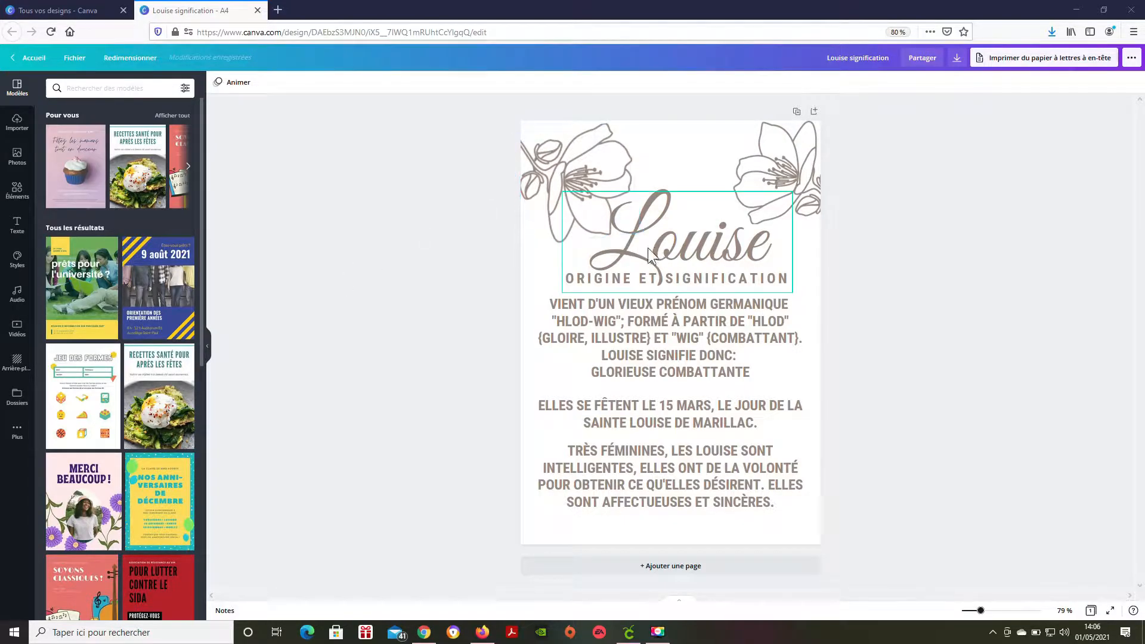
Browse the template categories on the Canva home page, including Logos, Affiches and CV, and return to the Louise signification design
click(71, 6)
click(62, 63)
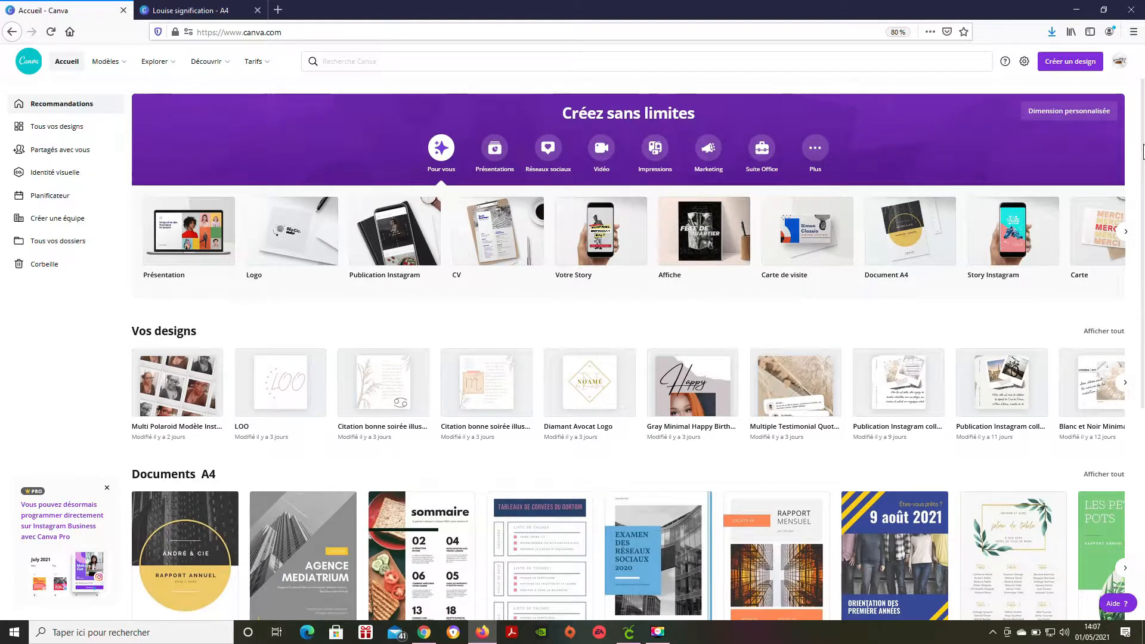
drag(1143, 145, 1130, 357)
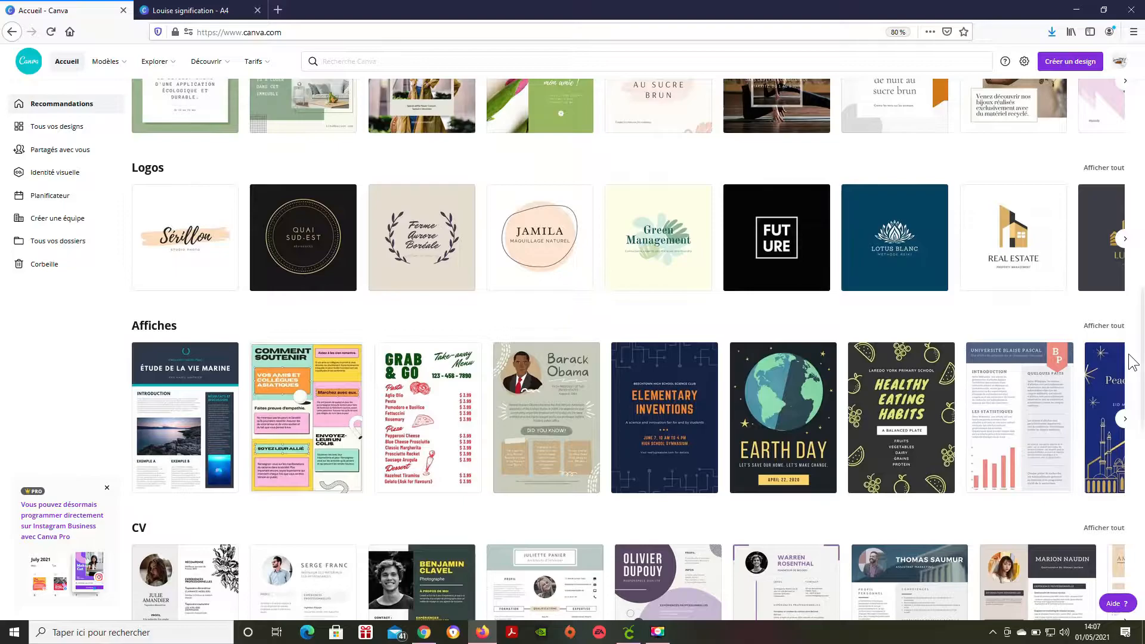
click(206, 12)
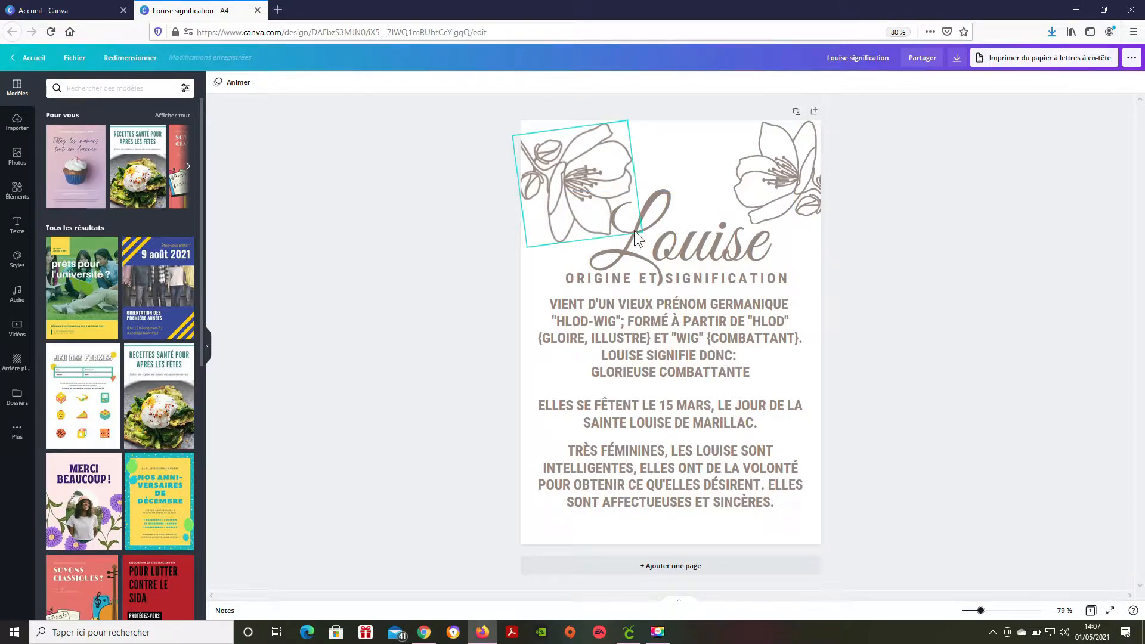
Examine the Louise signification design's title, flower drawing and meaning text by selecting each element
click(672, 247)
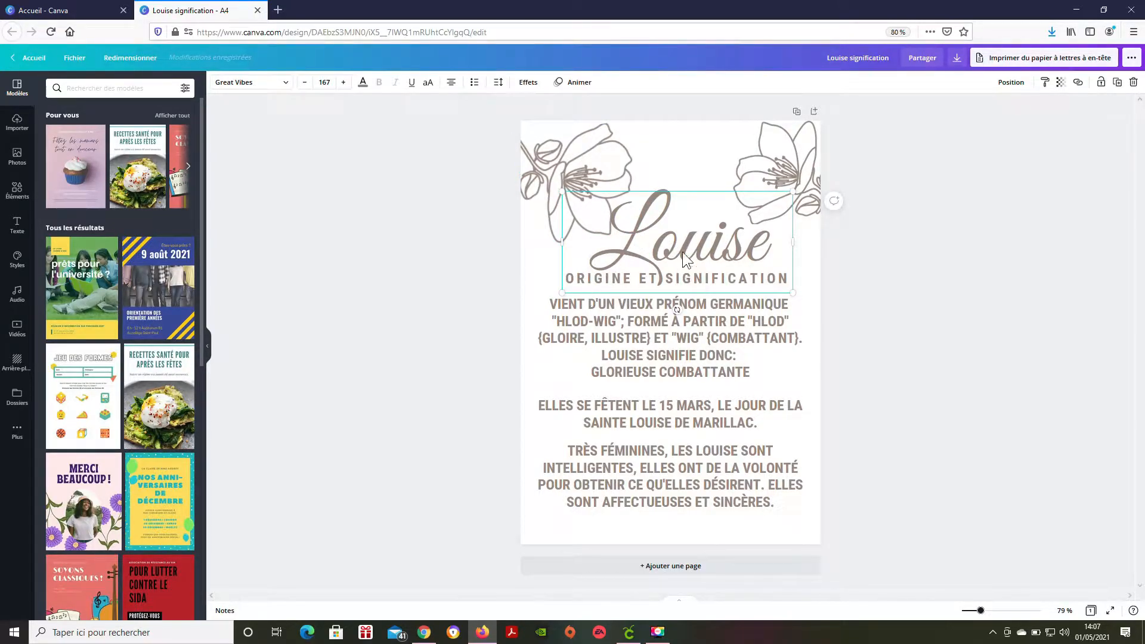
click(578, 163)
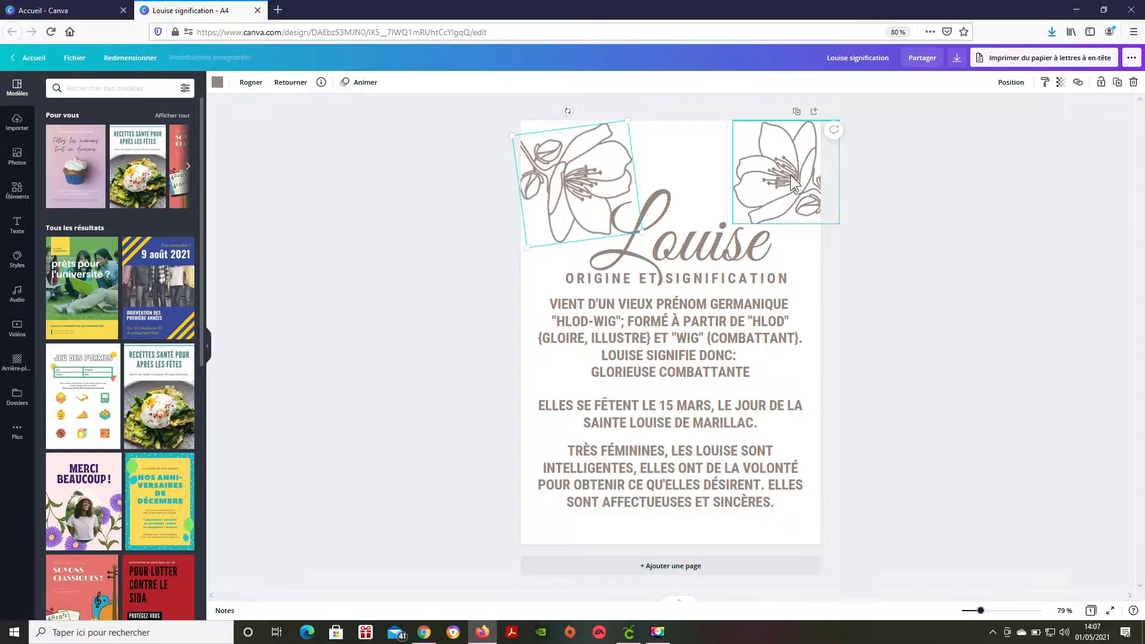
click(651, 325)
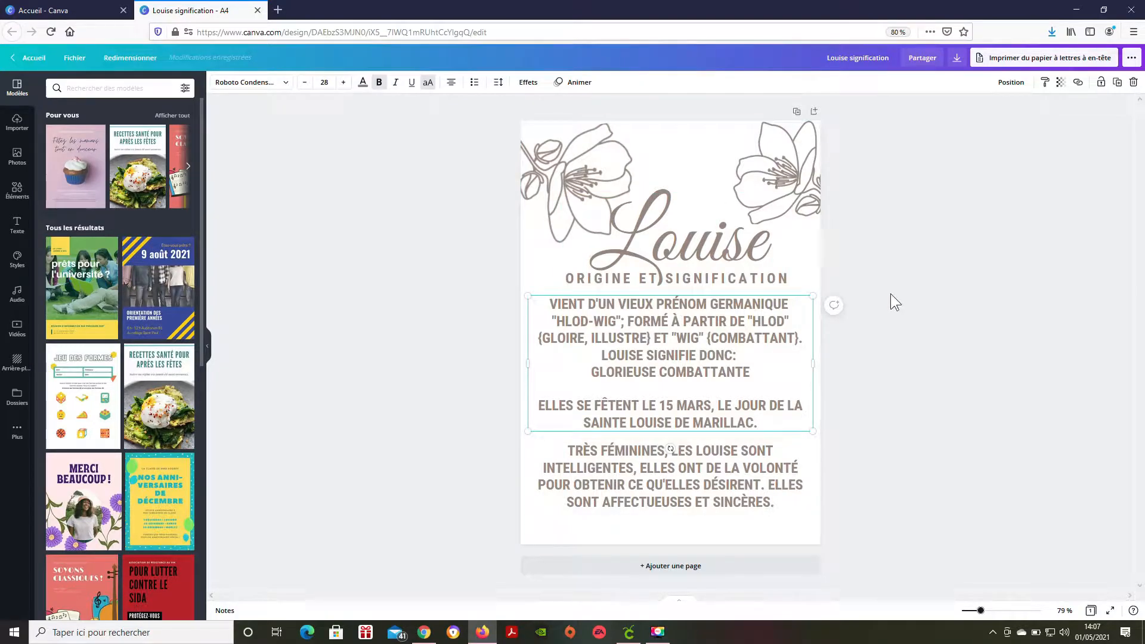
click(874, 385)
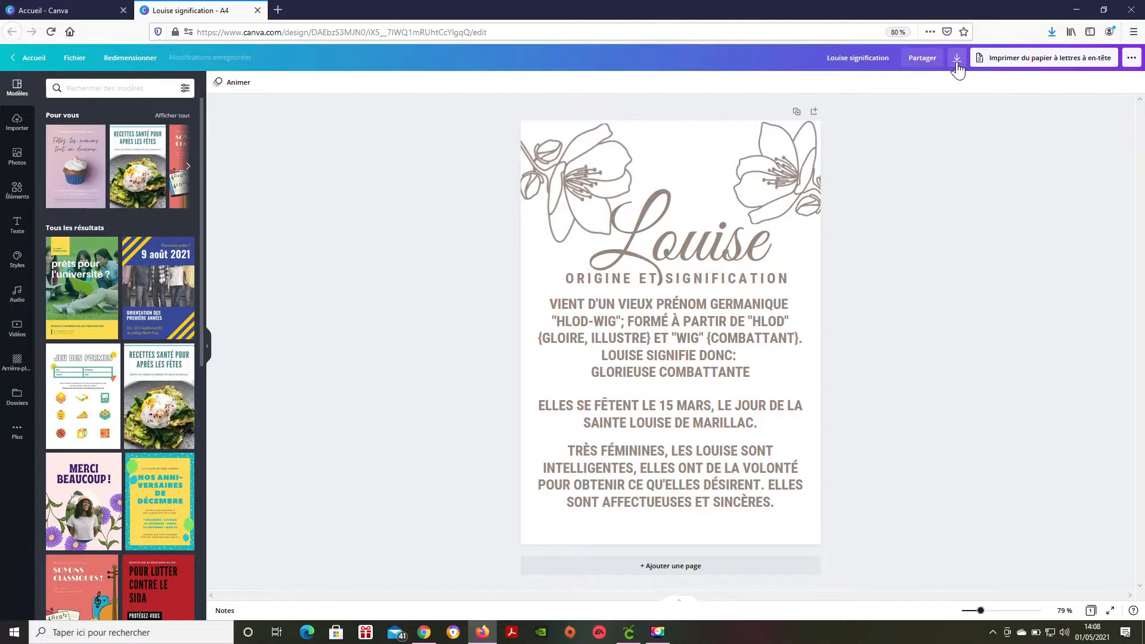
click(958, 61)
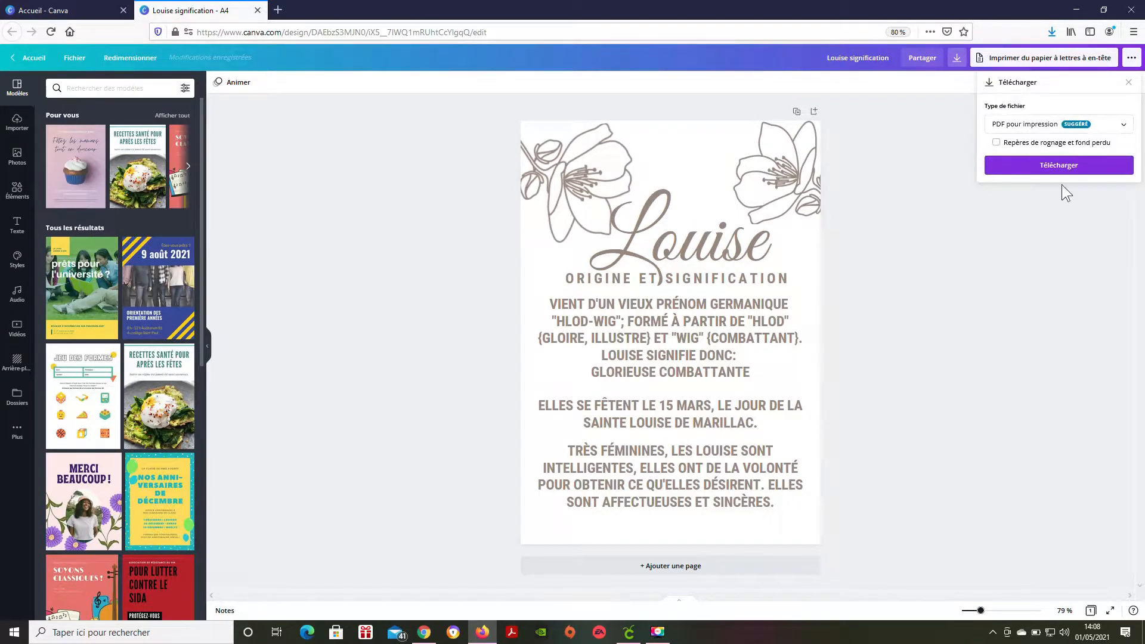
click(1110, 126)
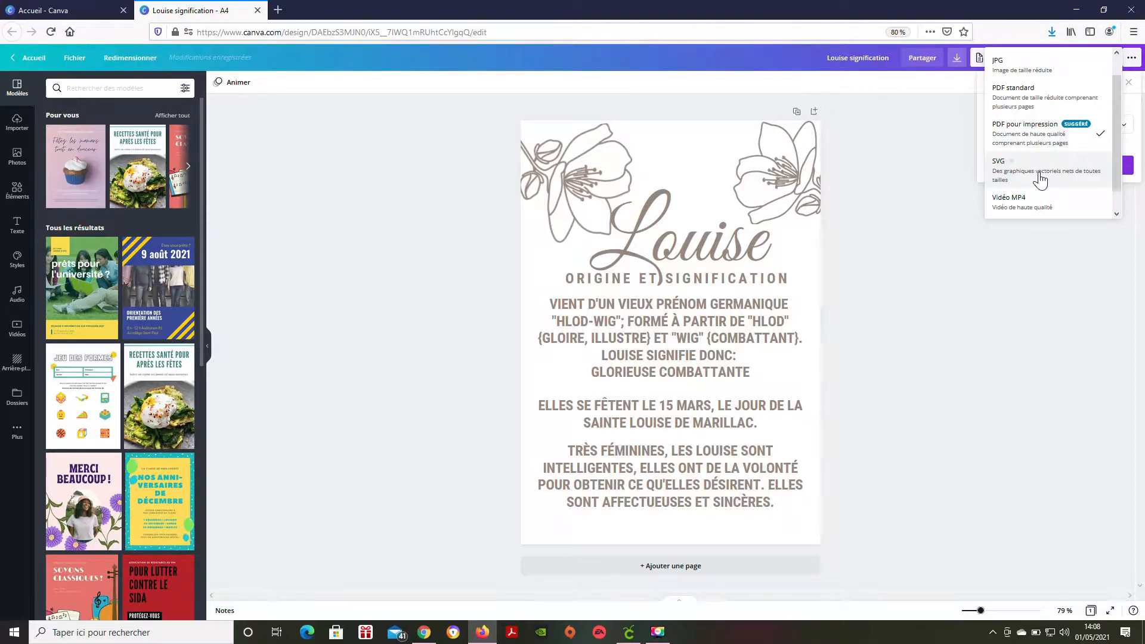
click(957, 243)
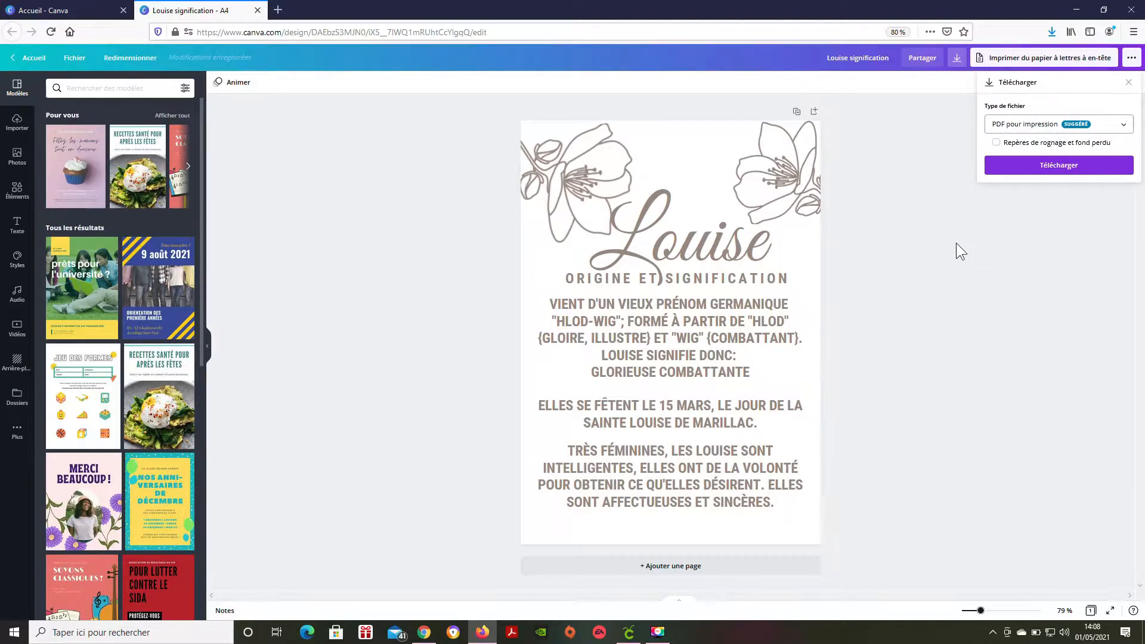
click(994, 320)
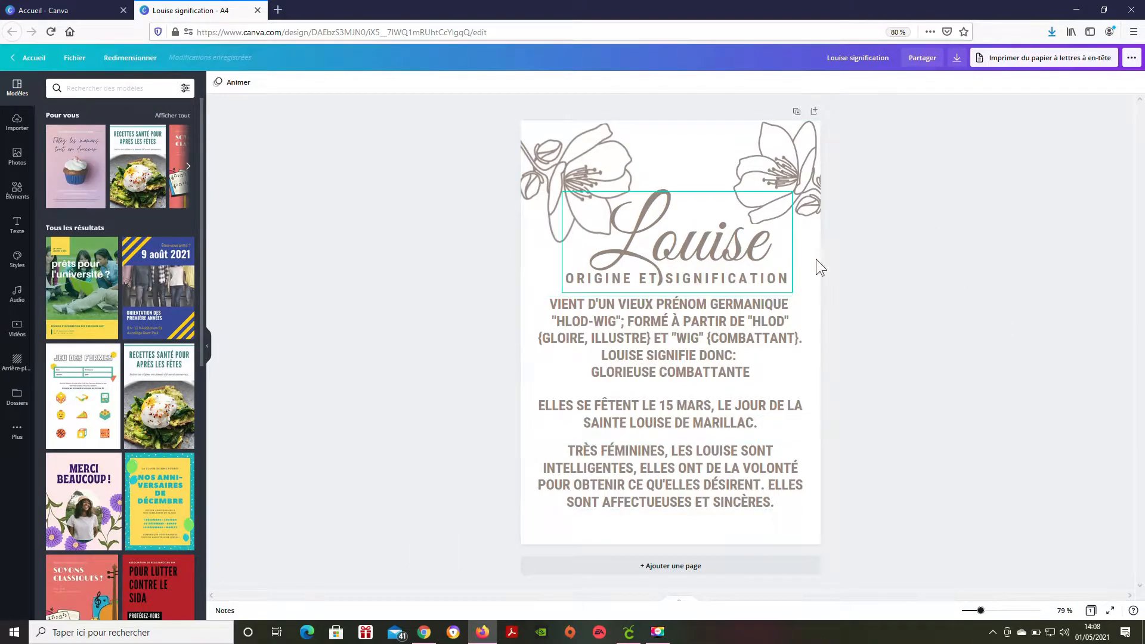
Download the Louise signification design as an SVG, save the file to the computer and dismiss the print offer
click(957, 60)
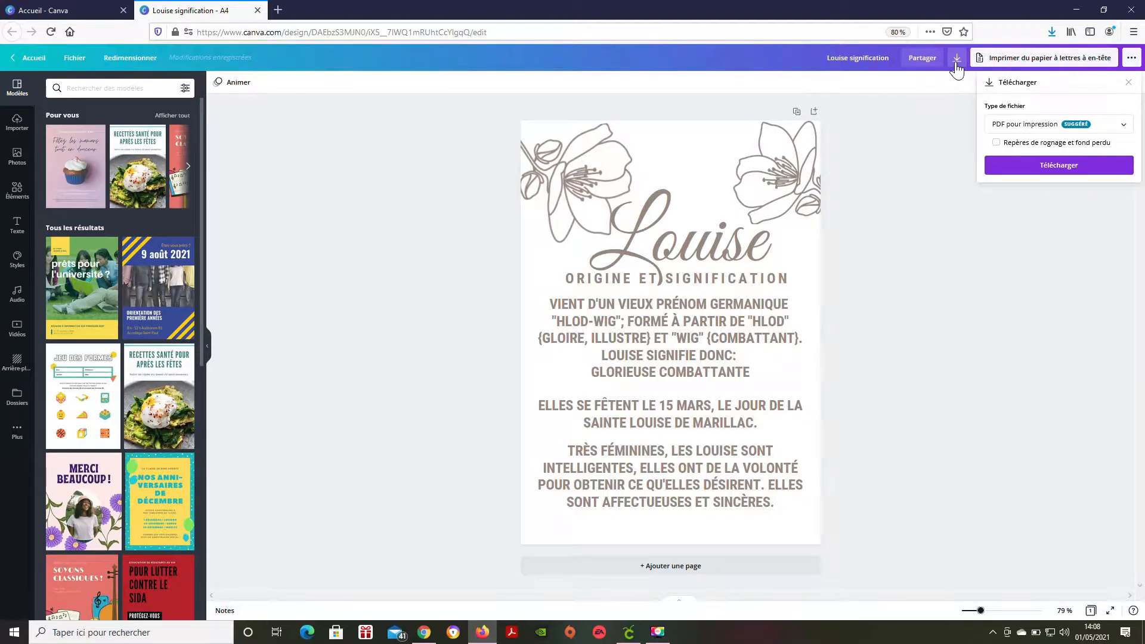
click(1023, 127)
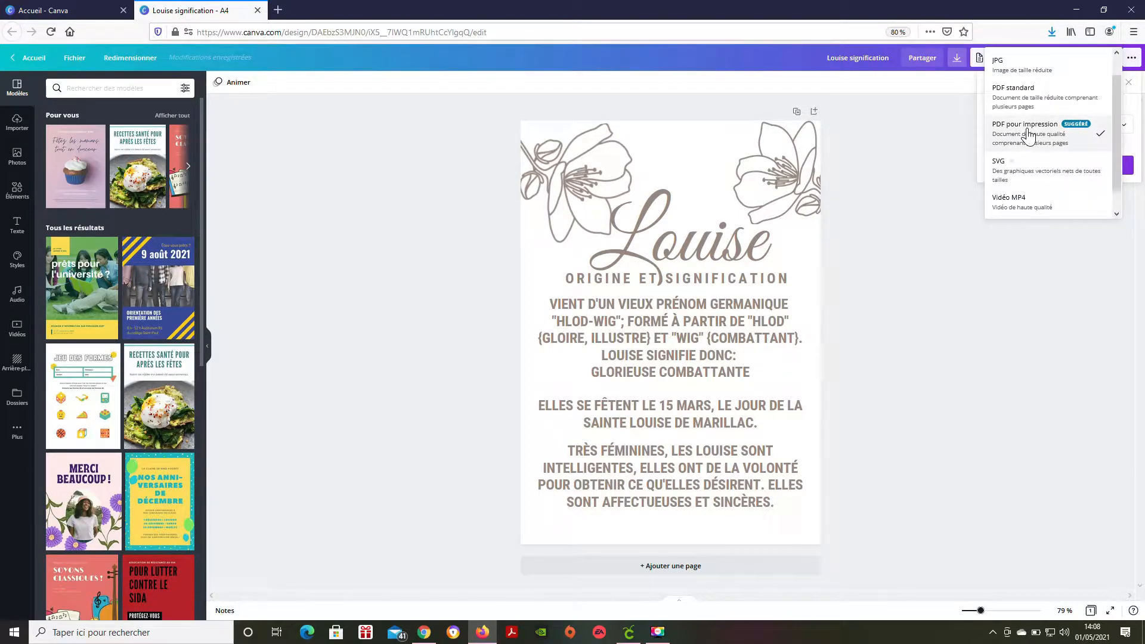
click(1025, 176)
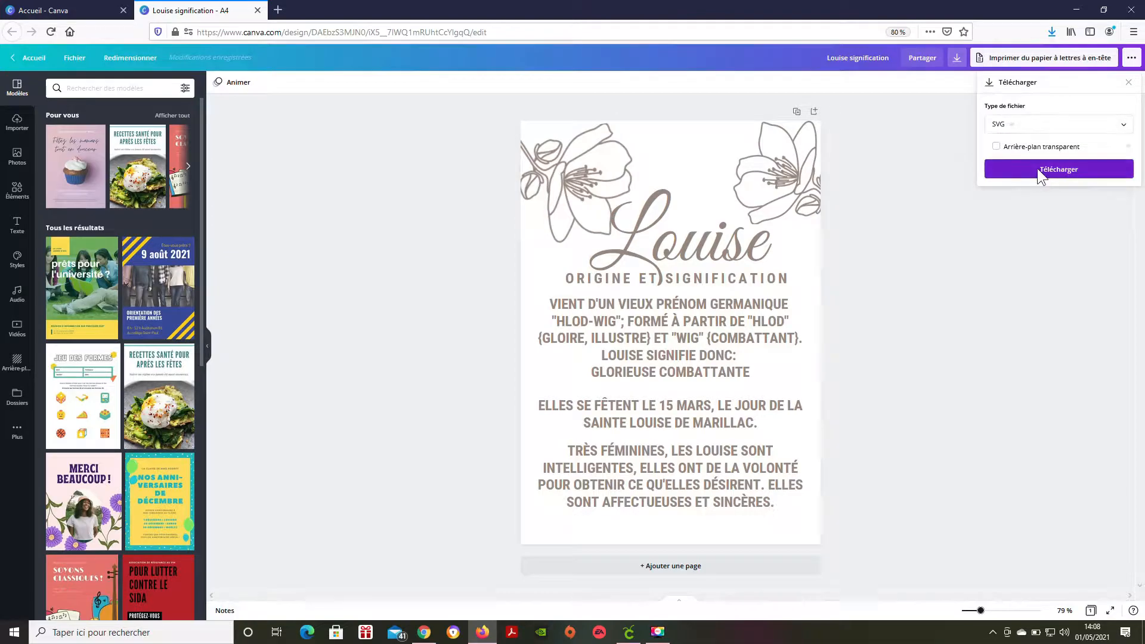
click(1041, 173)
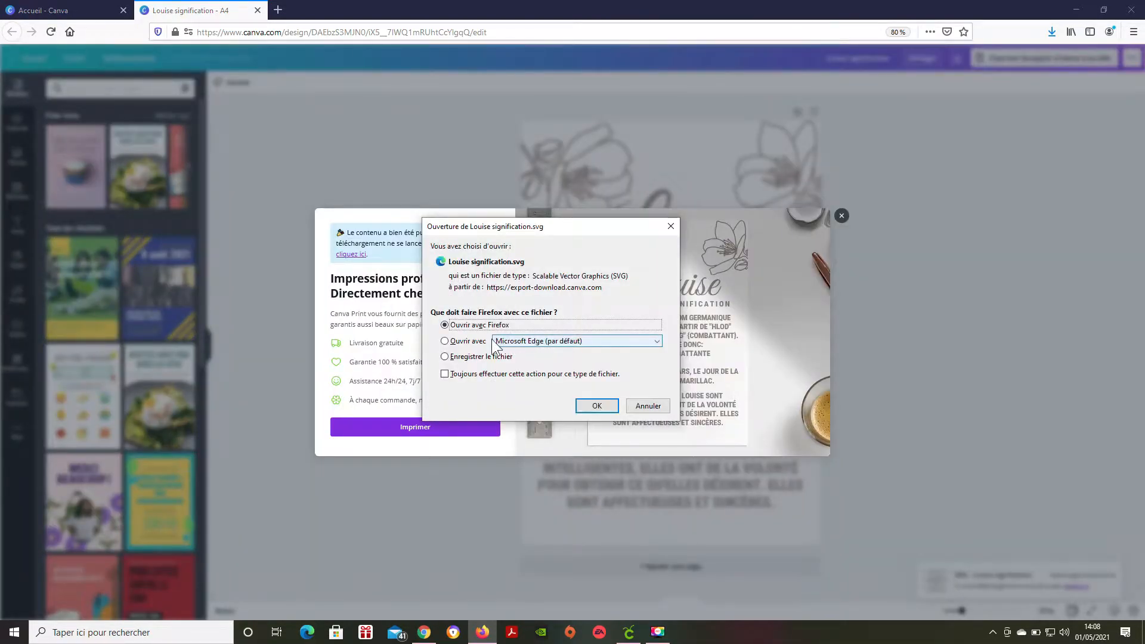
click(467, 358)
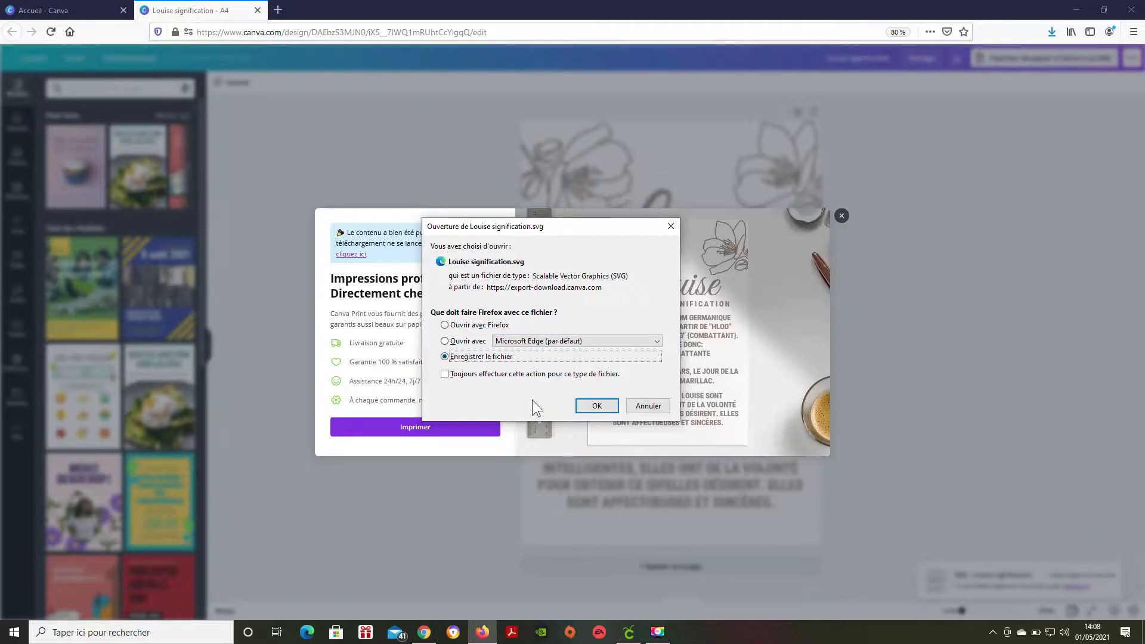
click(596, 403)
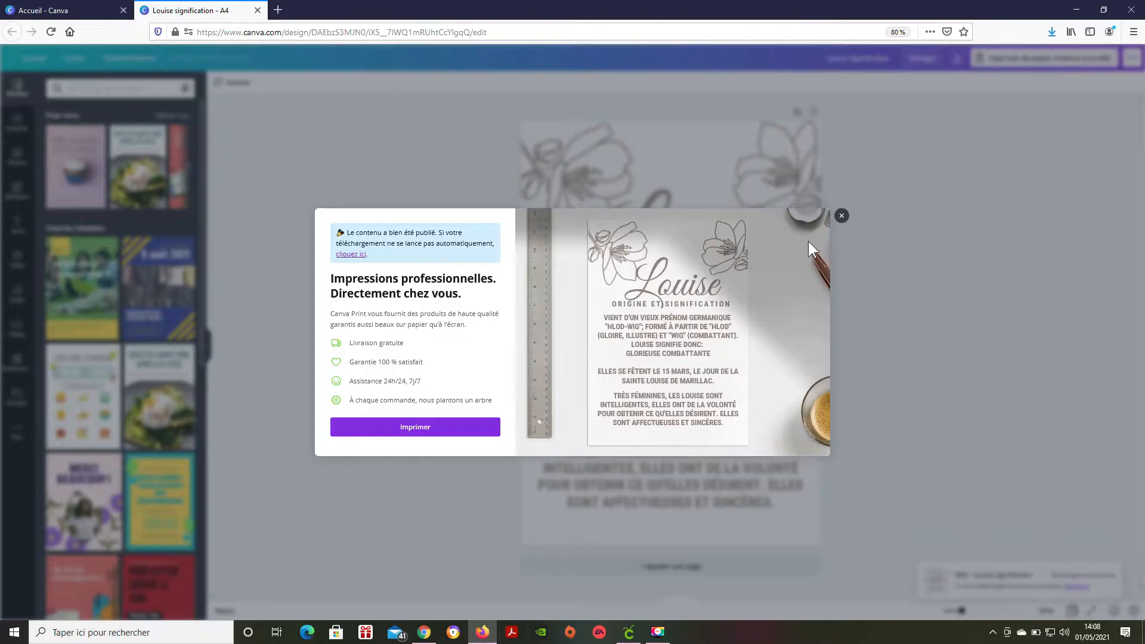
click(842, 216)
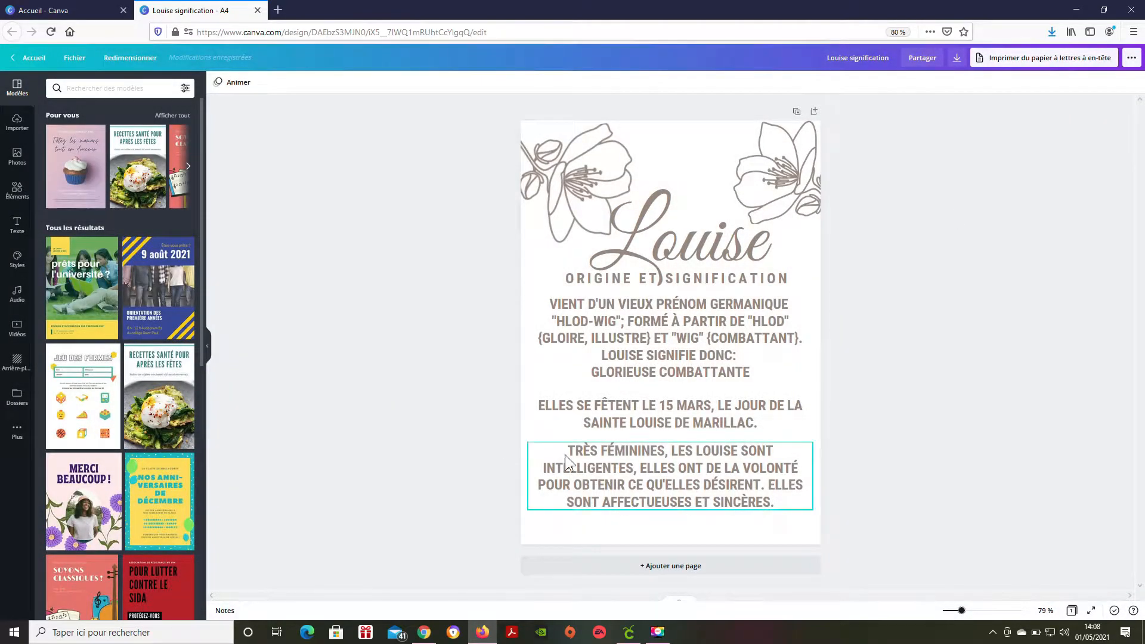
Switch to Cricut Design Space and upload the Louise signification(2) SVG from the Téléchargements folder as an image, keeping its default name
click(629, 633)
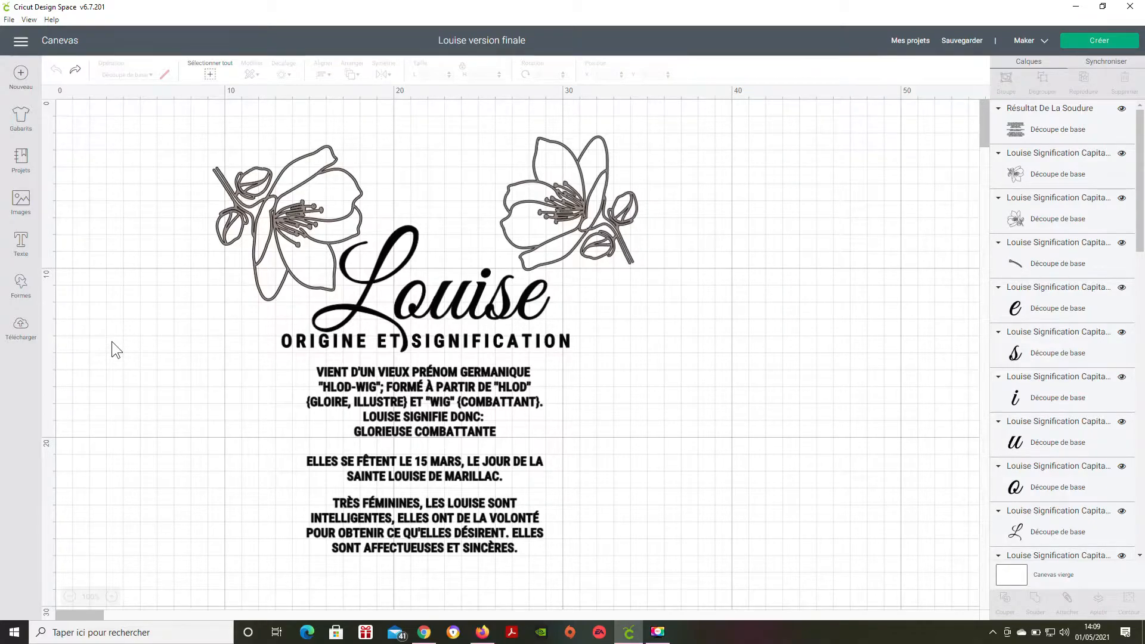
click(25, 332)
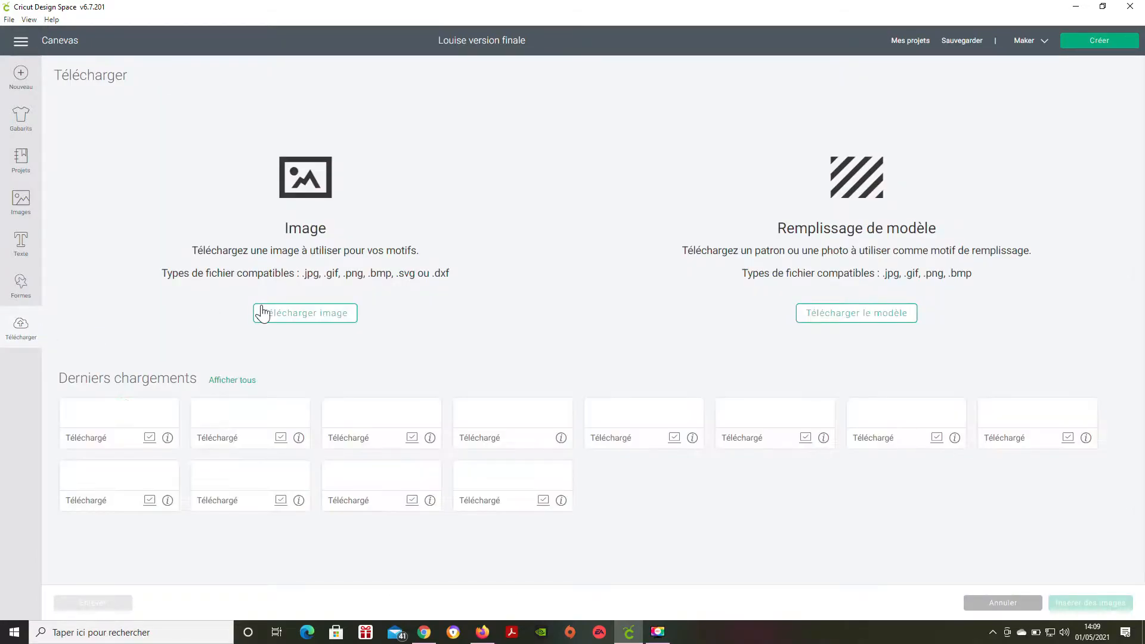
click(308, 314)
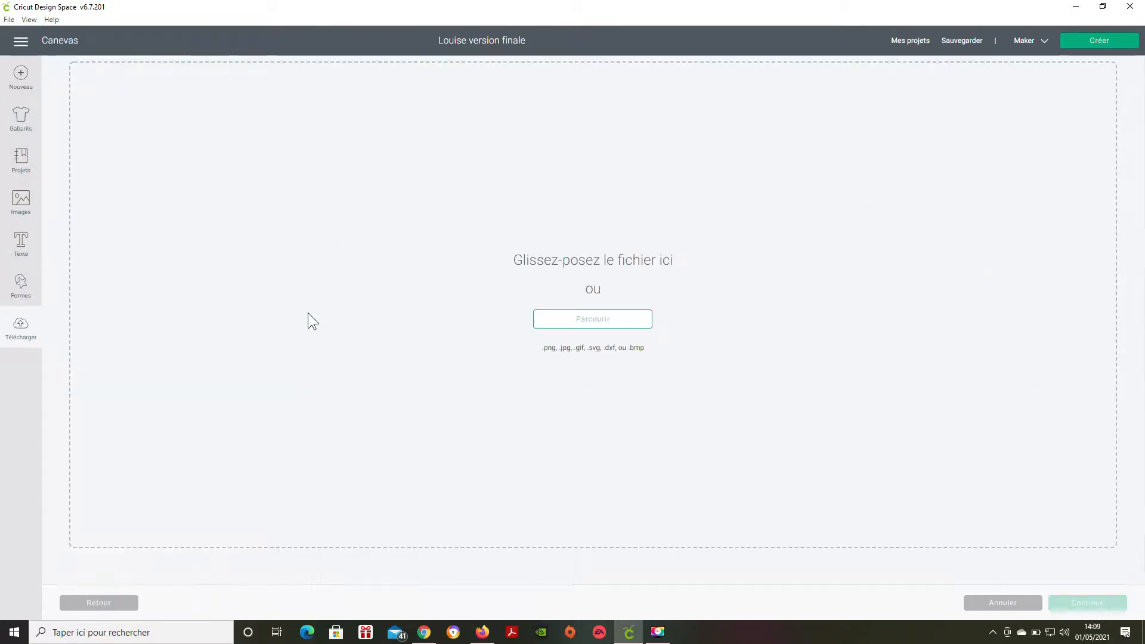
click(562, 326)
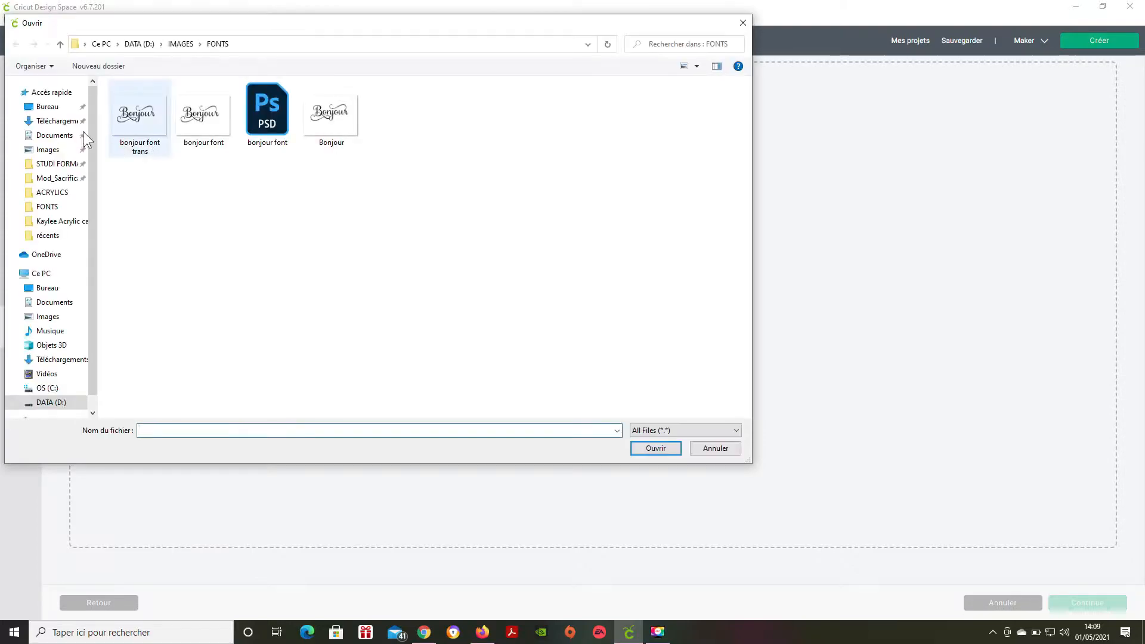
click(50, 128)
click(50, 124)
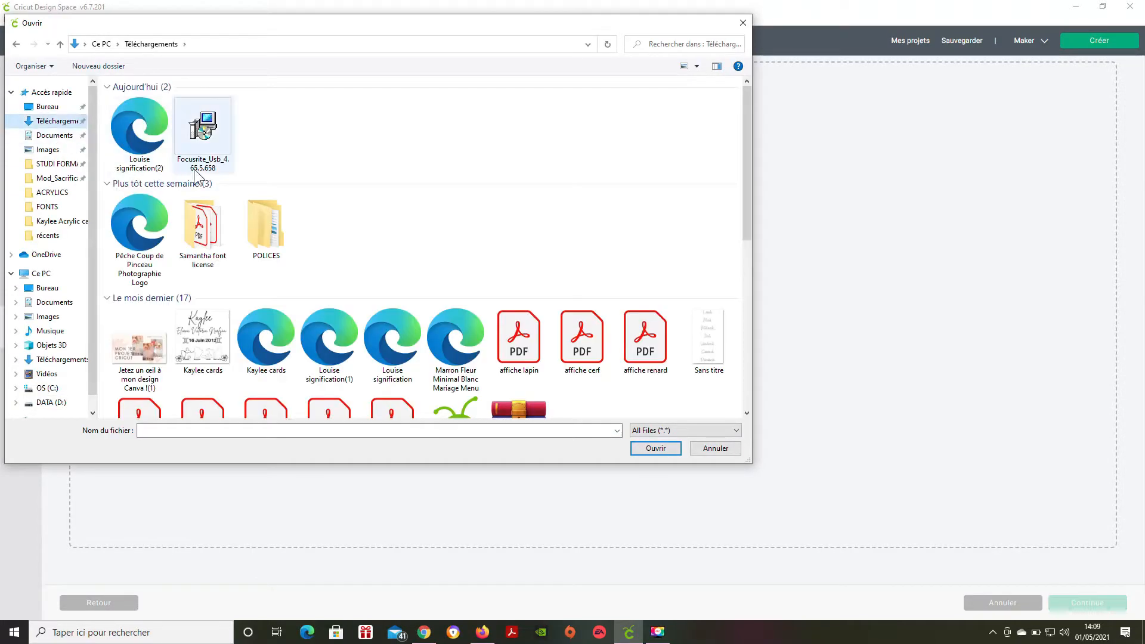
click(132, 157)
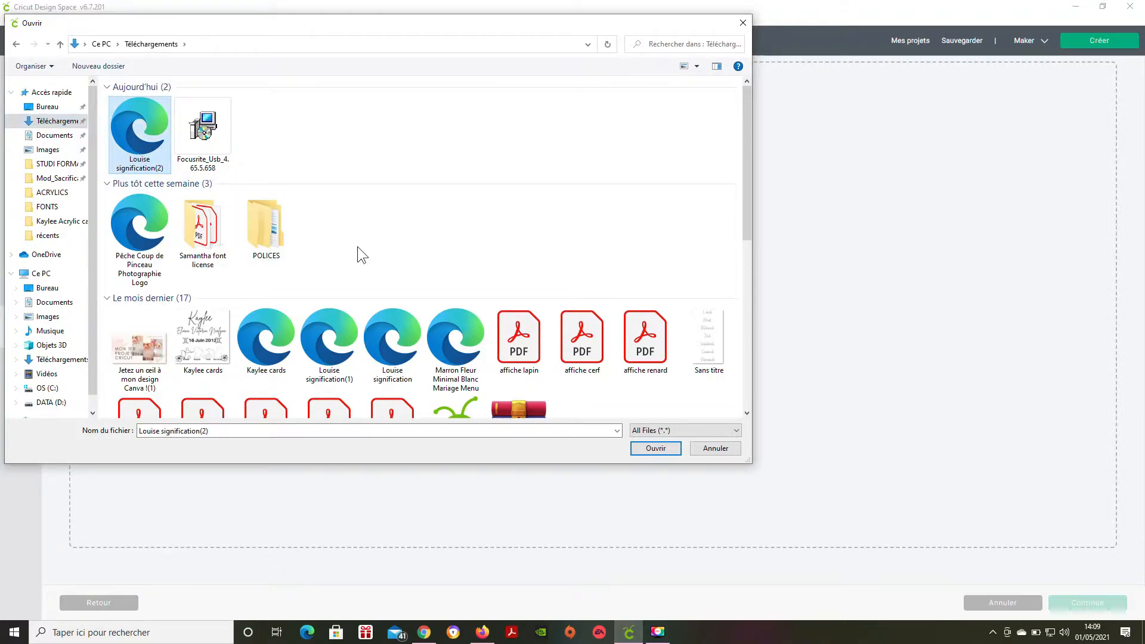
click(651, 446)
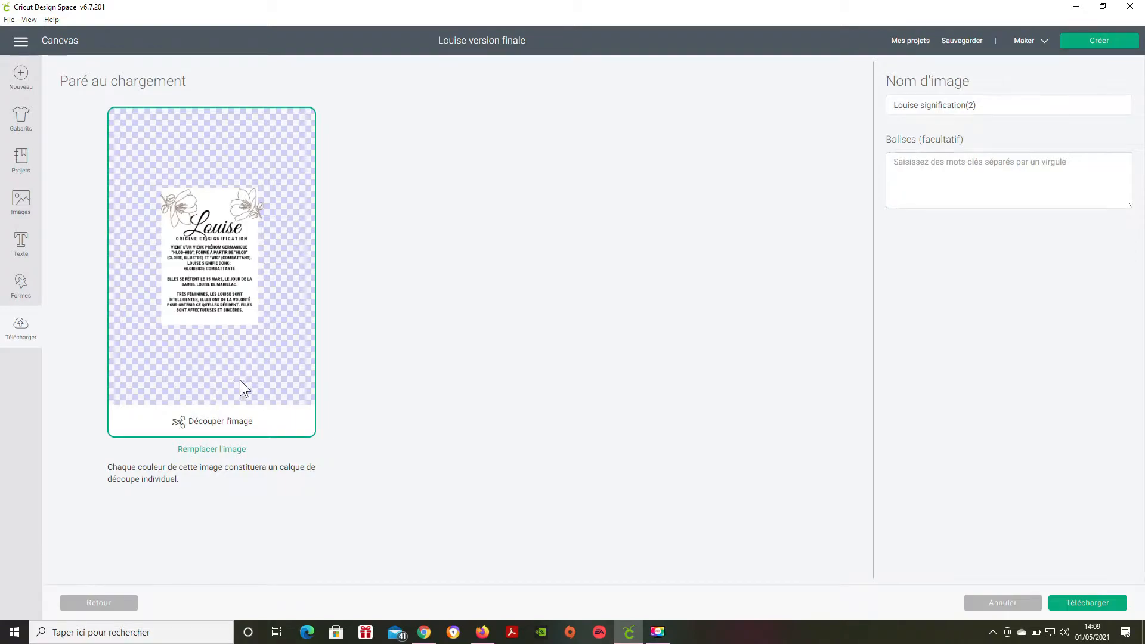
click(1072, 601)
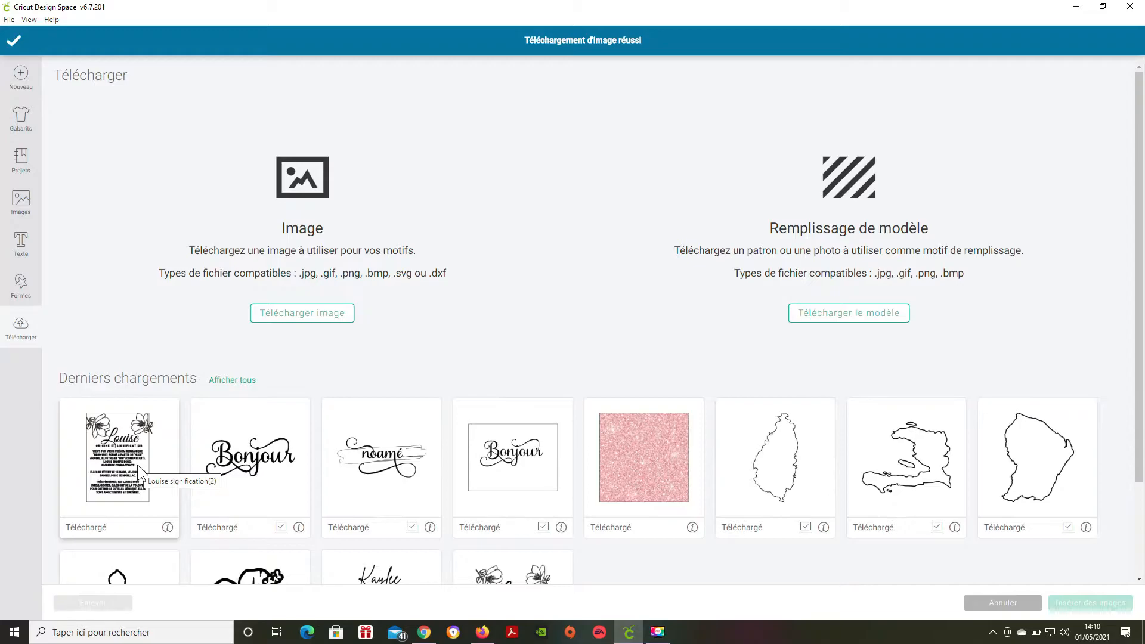
Insert the uploaded Louise signification(2) image on the canvas and move it clear of the existing design
click(152, 477)
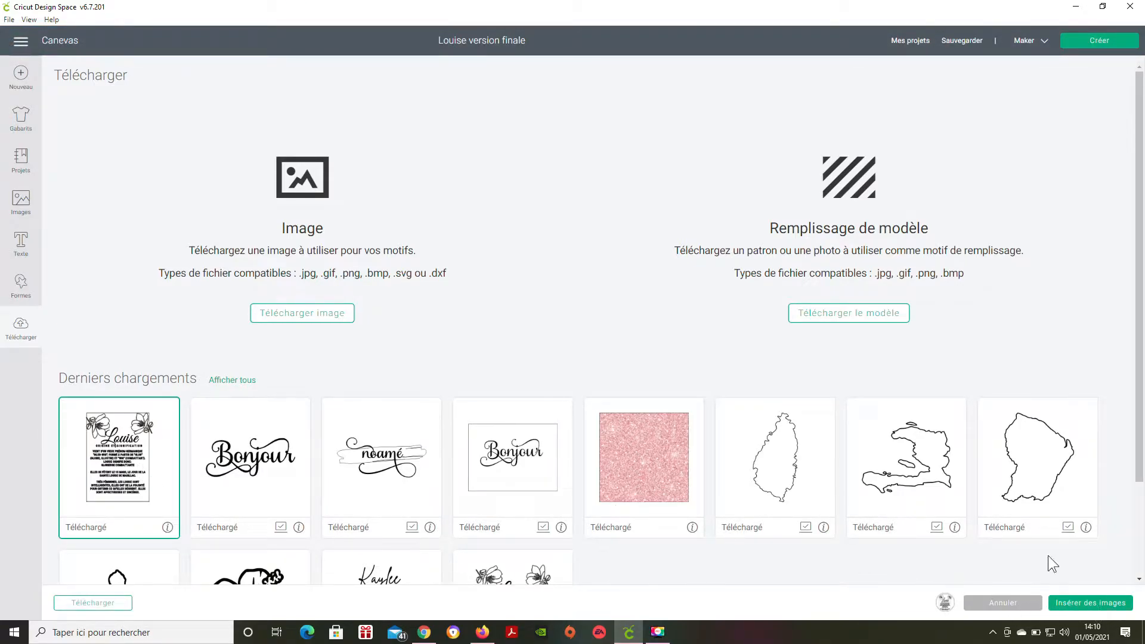
click(1087, 603)
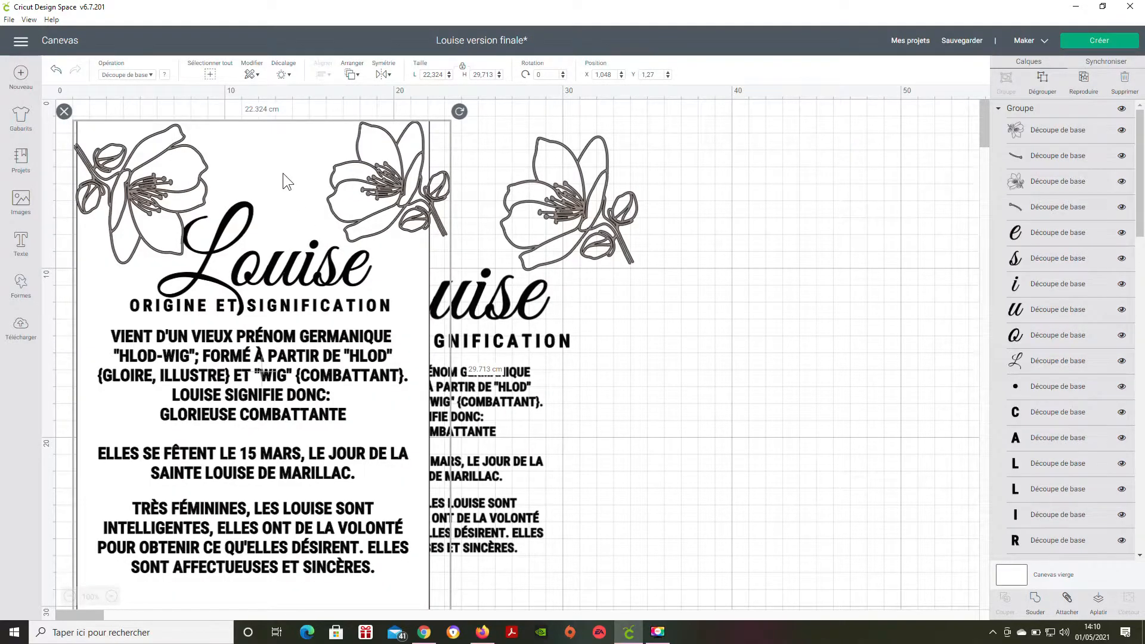
drag(283, 173, 754, 234)
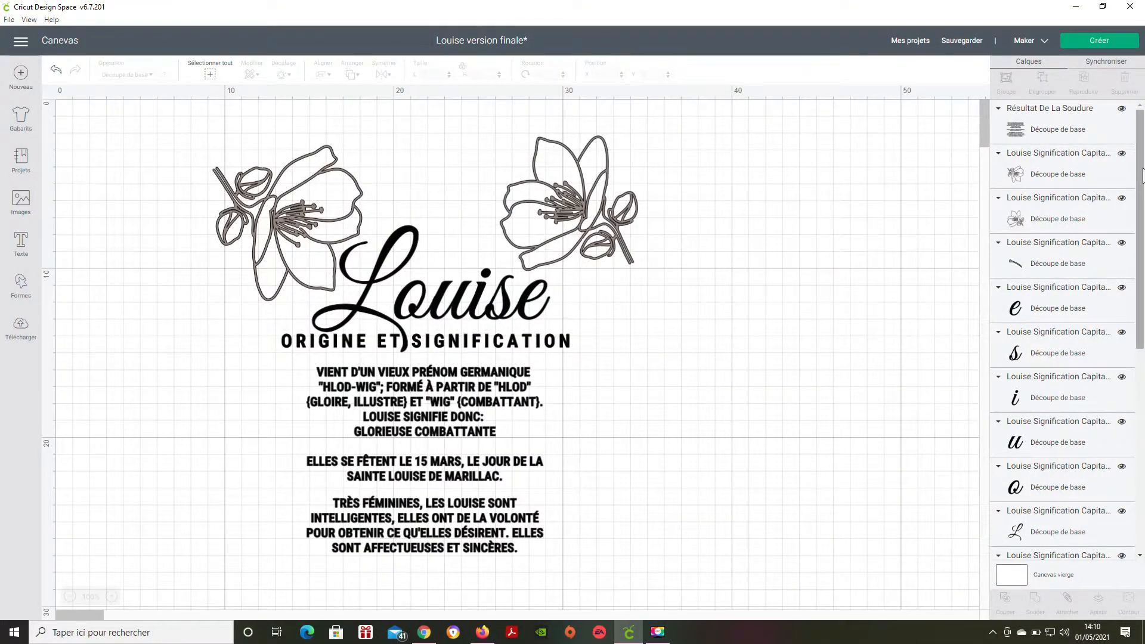
Examine the layers of the existing Louise version finale project, including the individual letters, flowers and welded text block
scroll(1113, 441, down, 10)
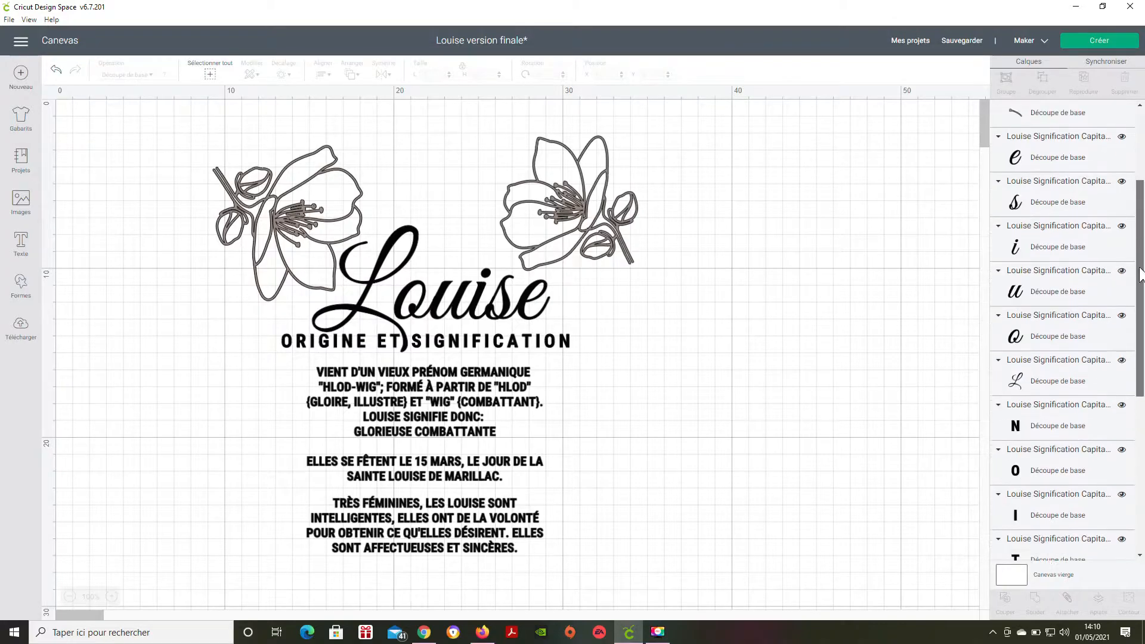
scroll(1114, 442, down, 5)
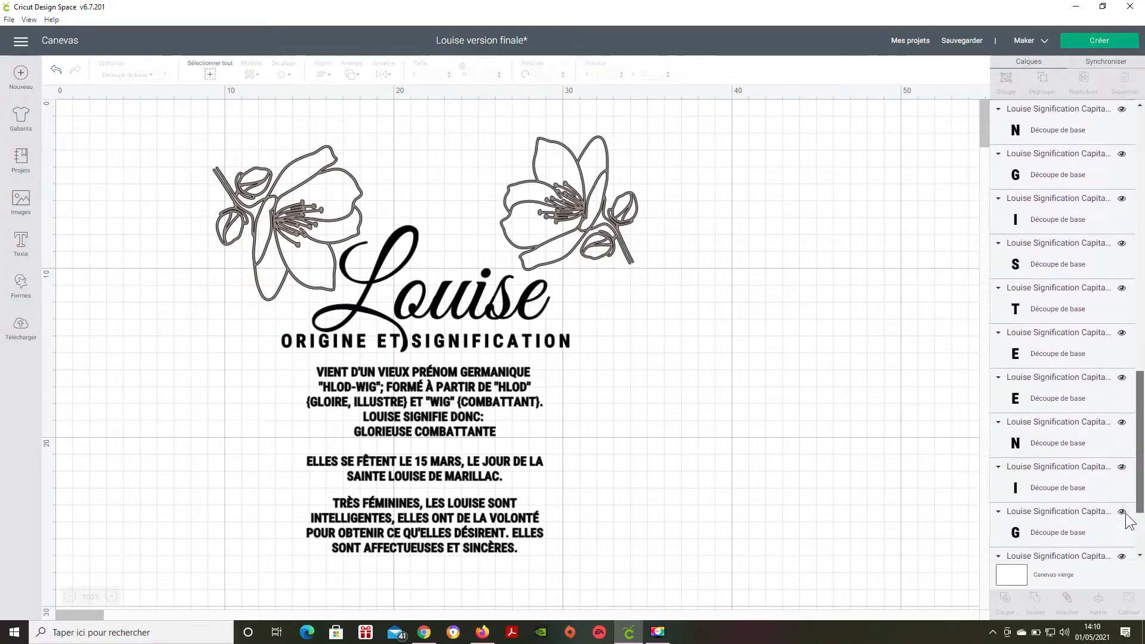
scroll(1109, 334, up, 12)
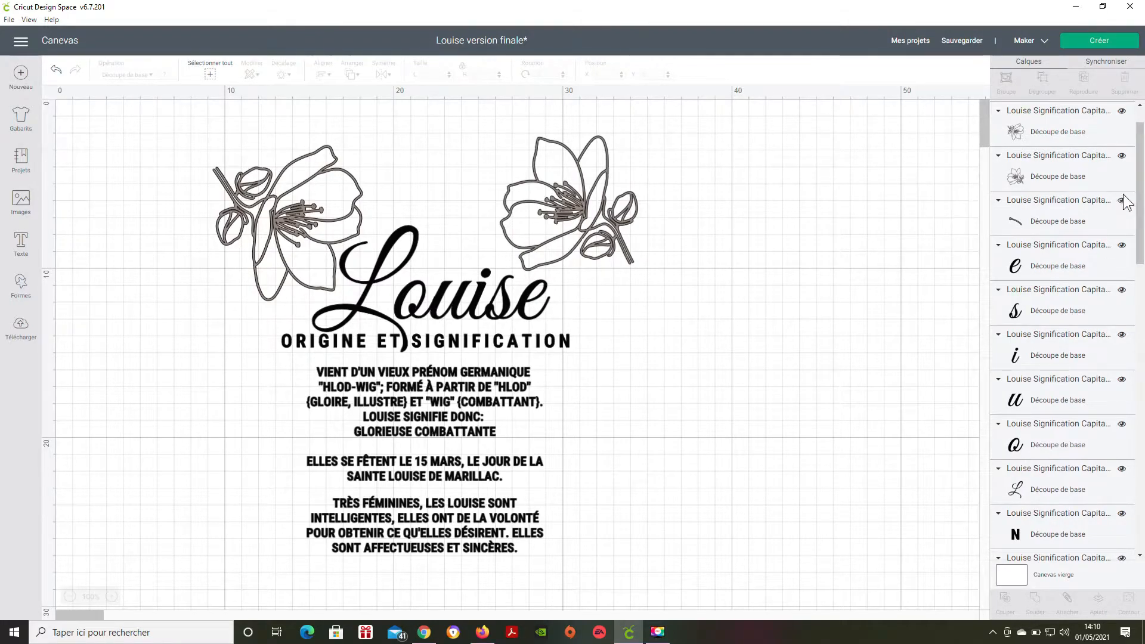
drag(1140, 200, 1131, 169)
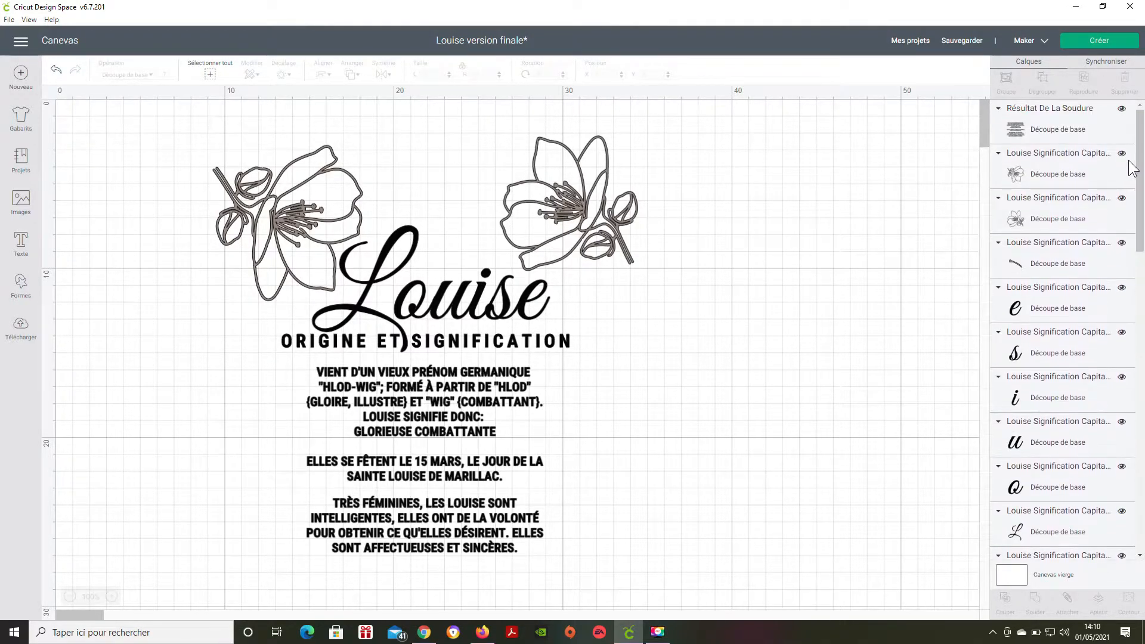
click(443, 389)
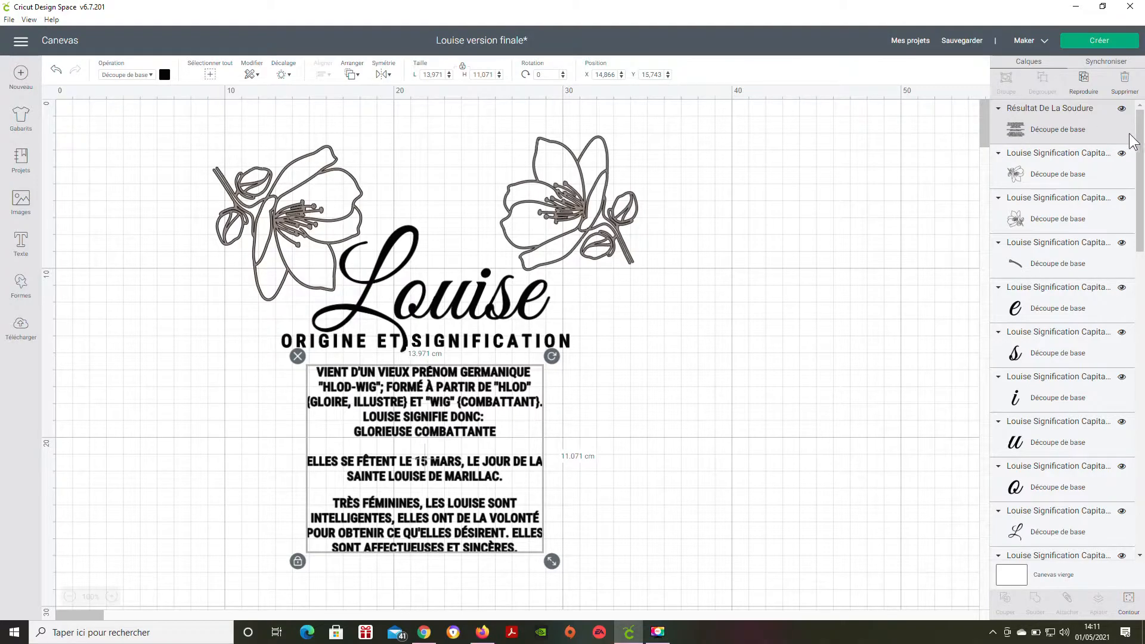
drag(1132, 137, 1114, 117)
click(644, 404)
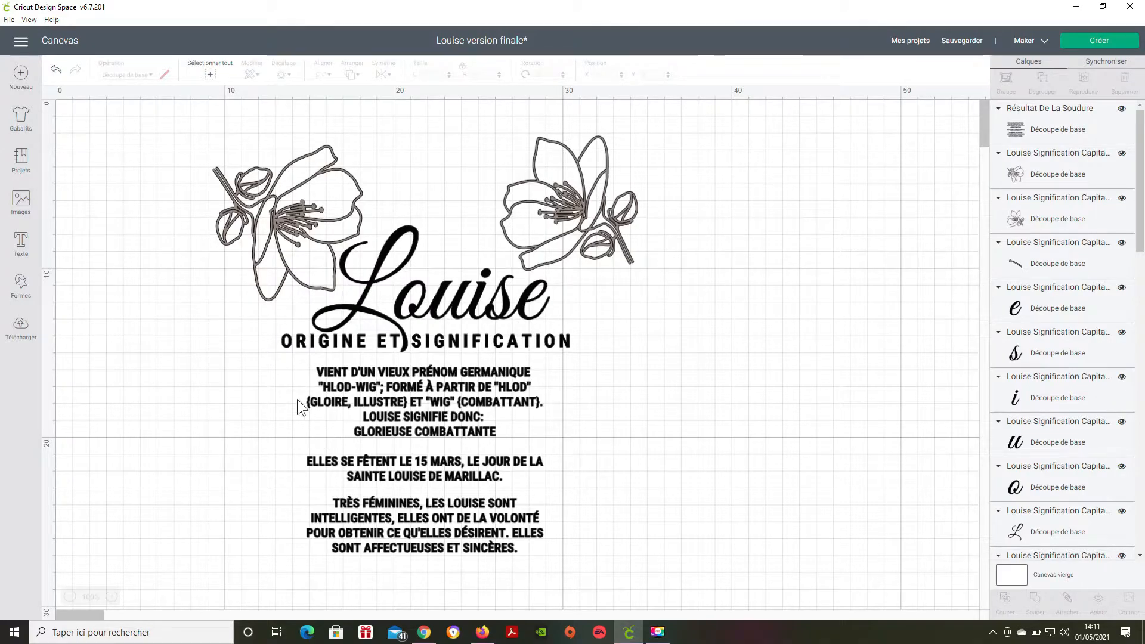
Examine the design's separate elements one by one: the welded text block, the Louise letters and both flowers
click(337, 394)
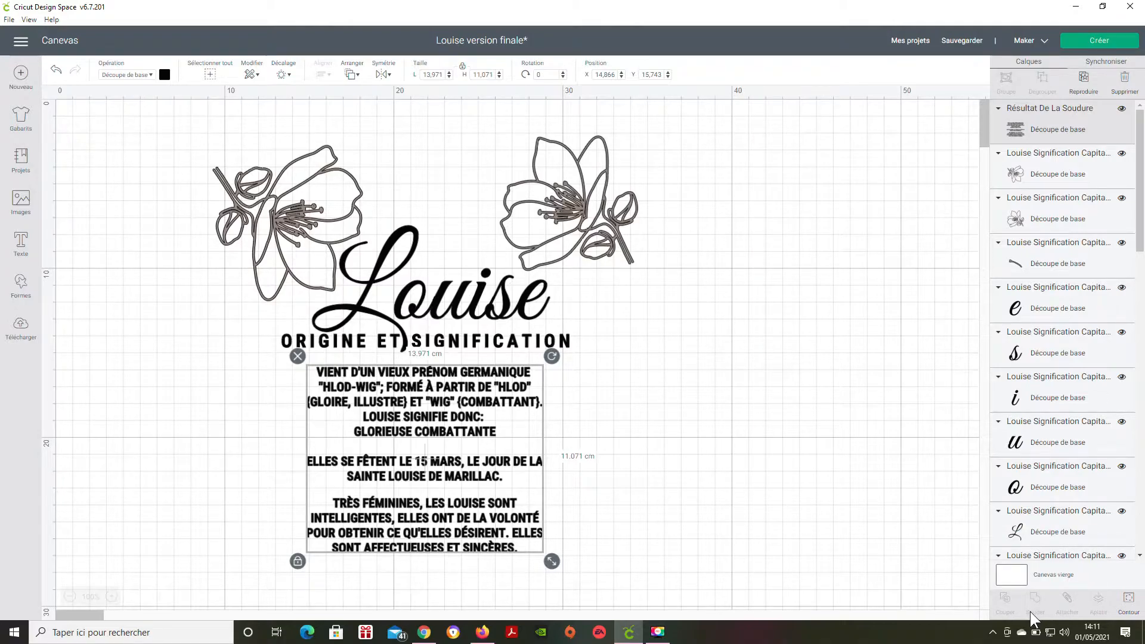
click(551, 295)
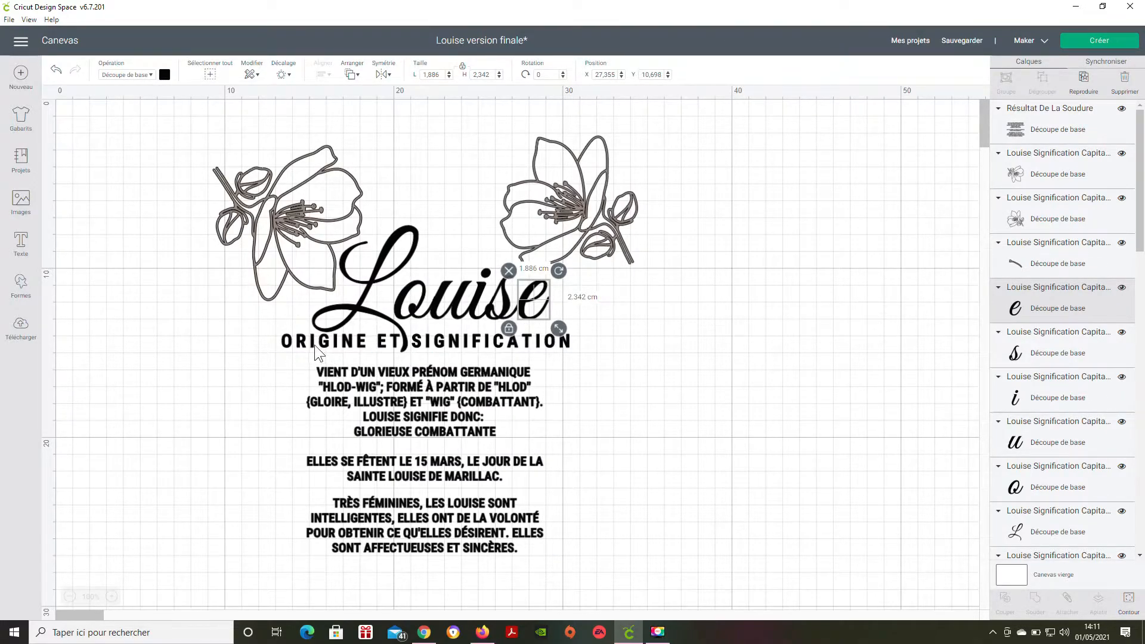
click(277, 315)
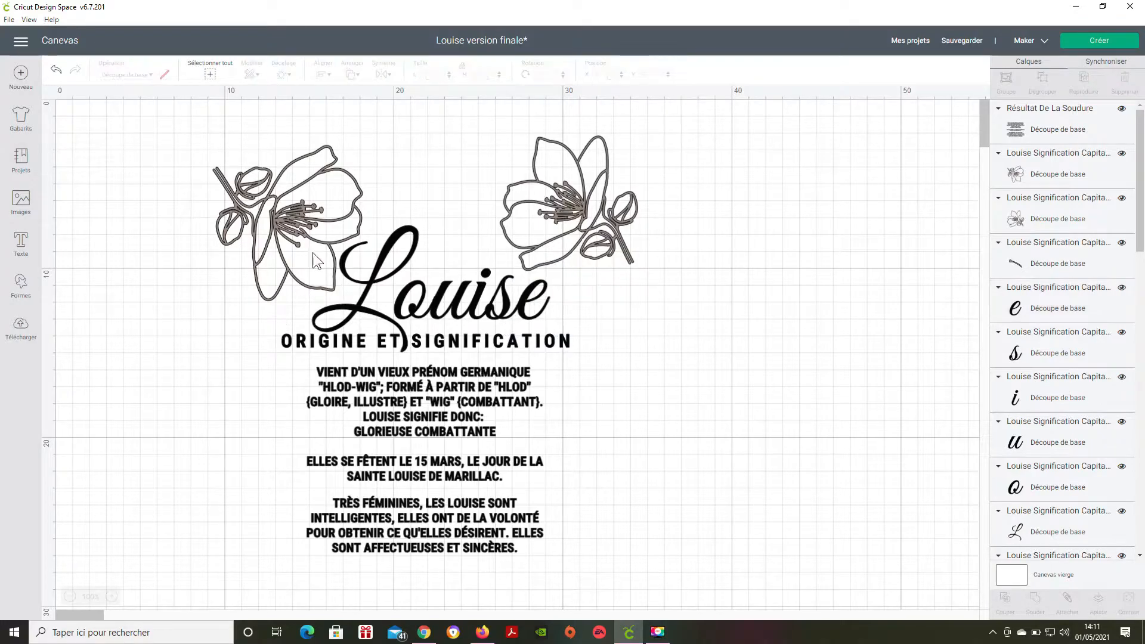
click(313, 251)
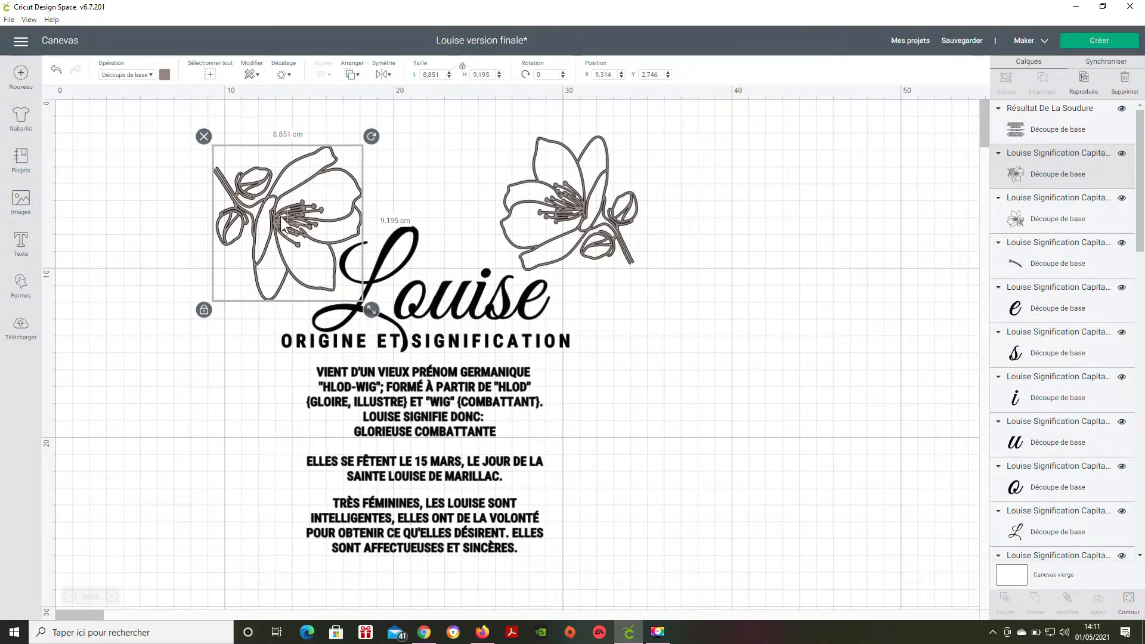
click(570, 189)
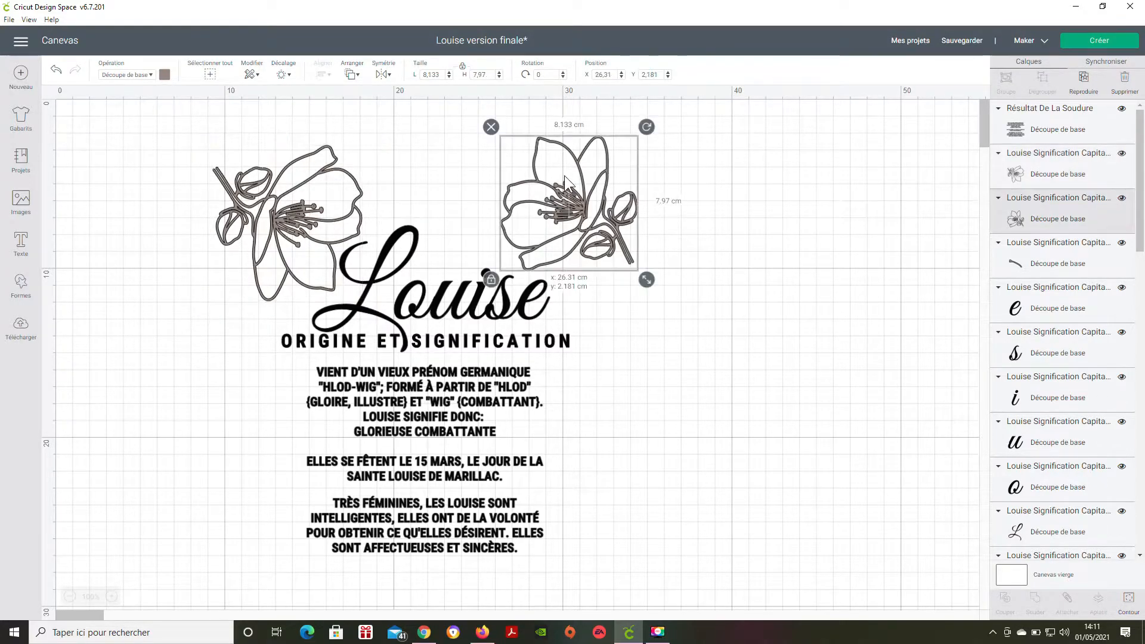
click(667, 363)
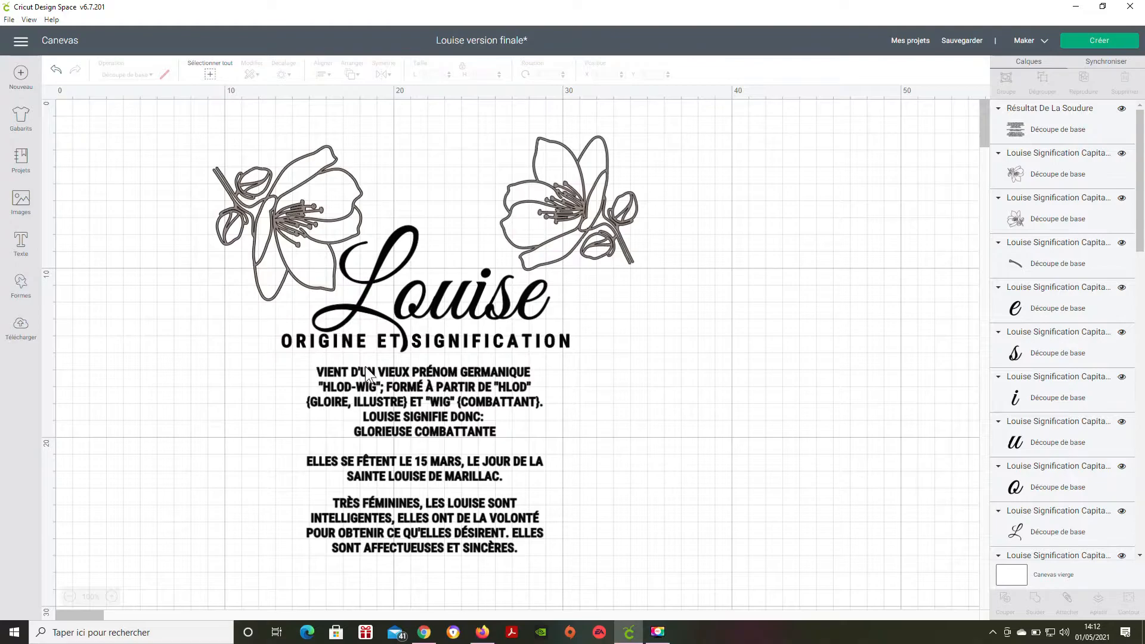
click(378, 403)
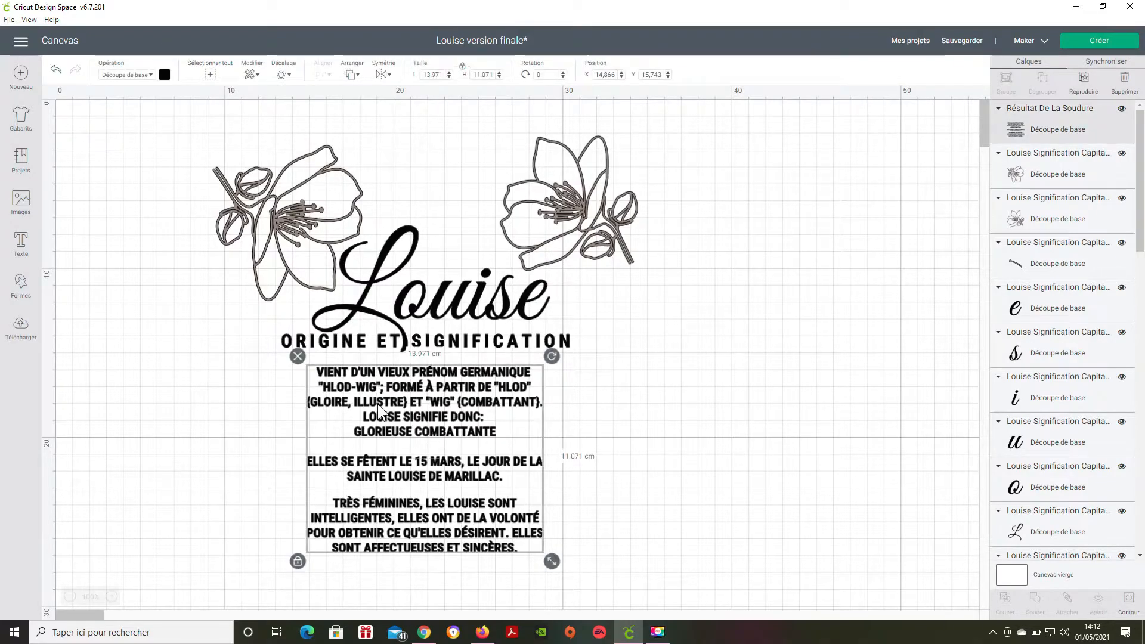
click(299, 236)
click(527, 192)
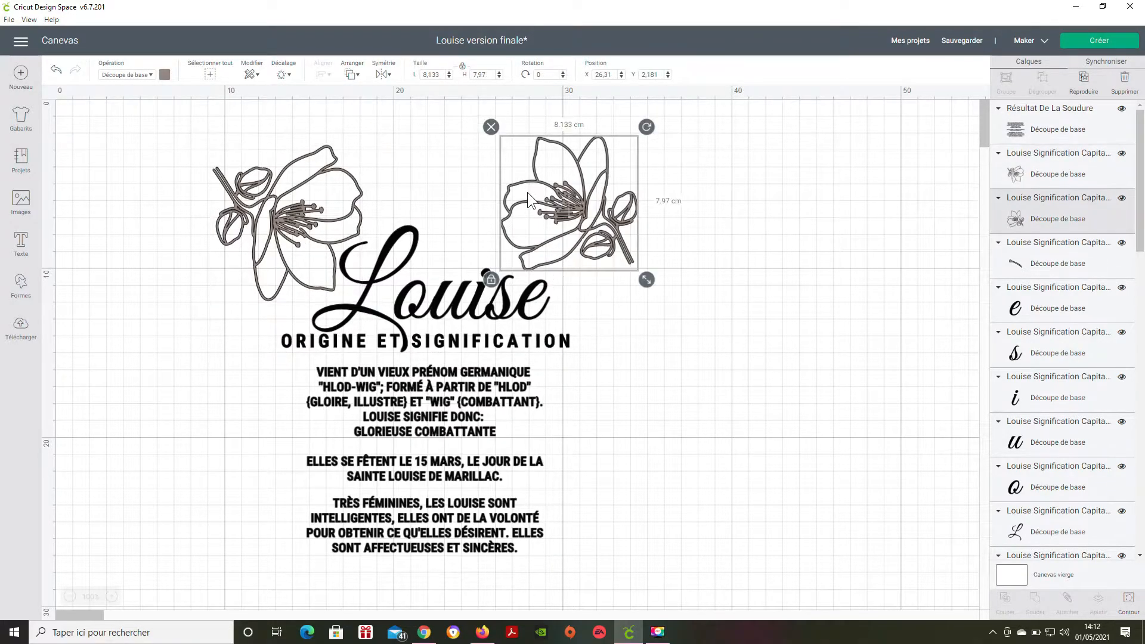
click(449, 297)
click(600, 301)
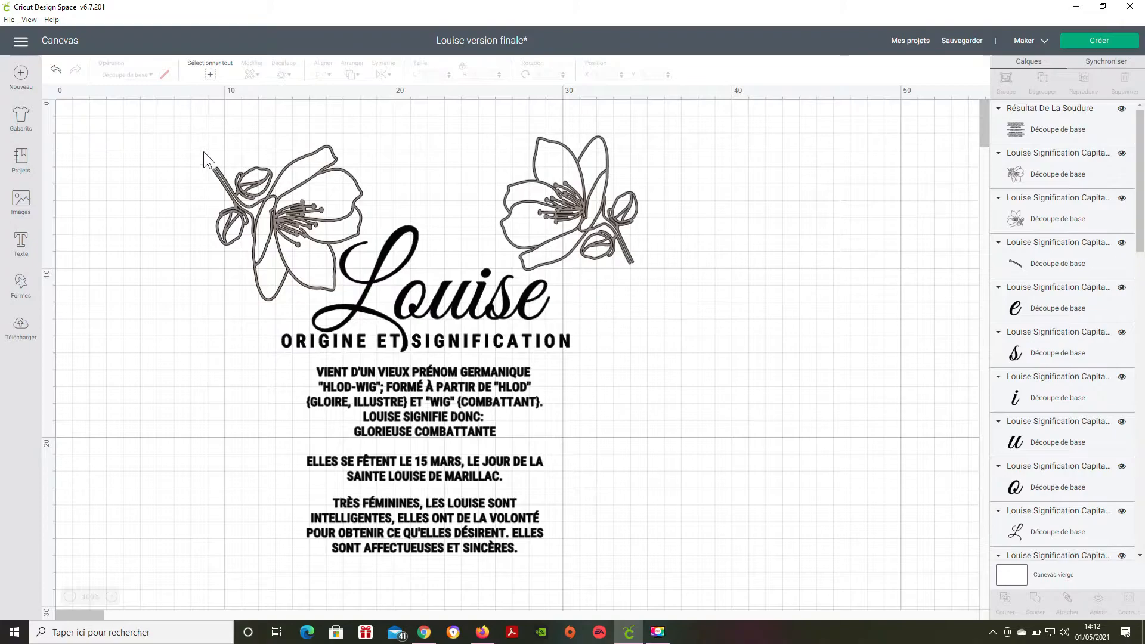
Try shifting the left flower over the Louise name, undo the move, and check the selection of the whole design
drag(212, 145, 242, 139)
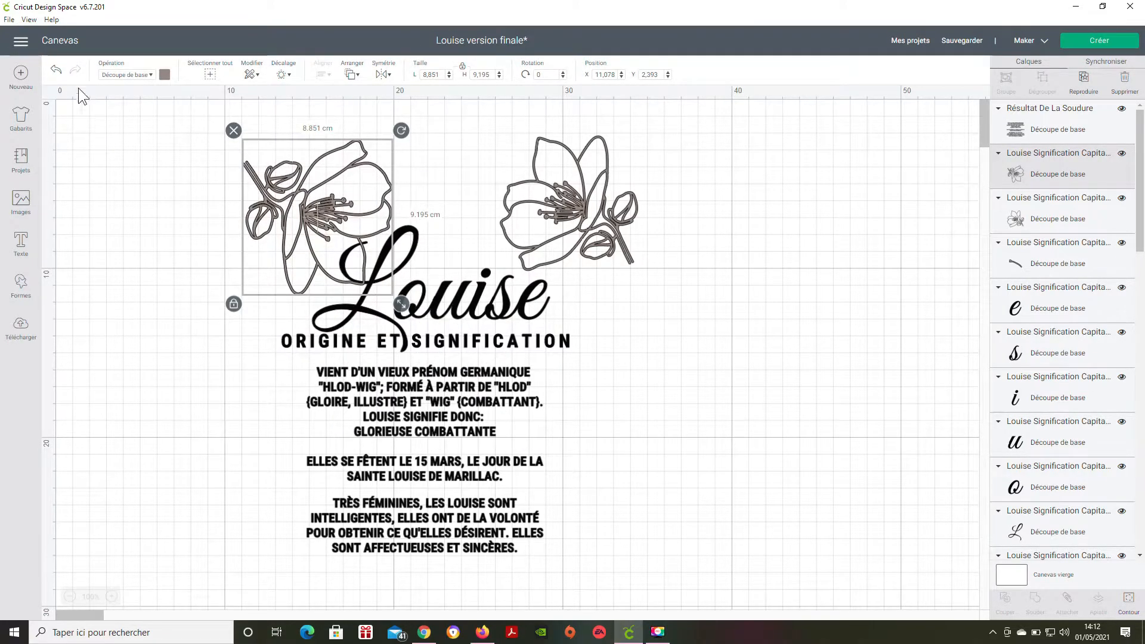
click(55, 74)
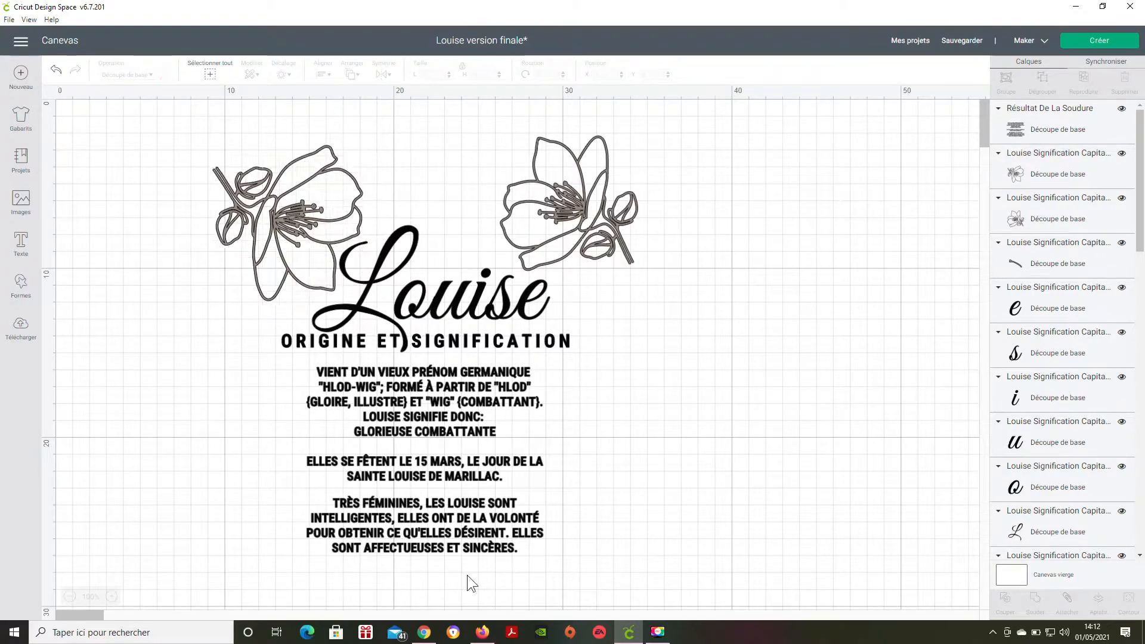
drag(467, 576, 396, 336)
drag(192, 134, 706, 592)
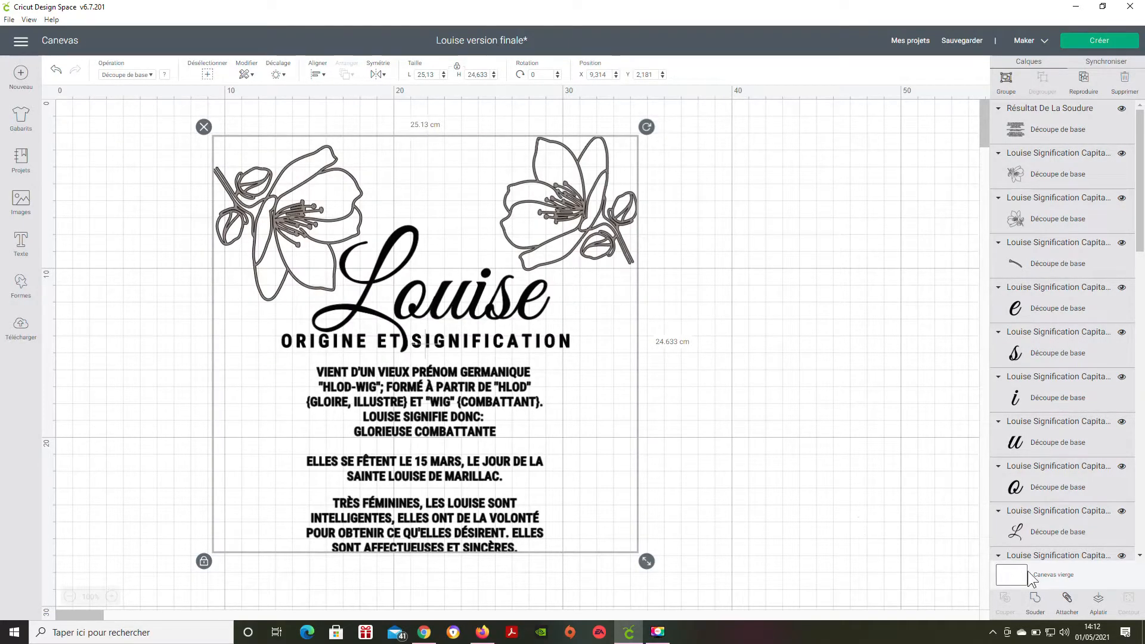
click(740, 327)
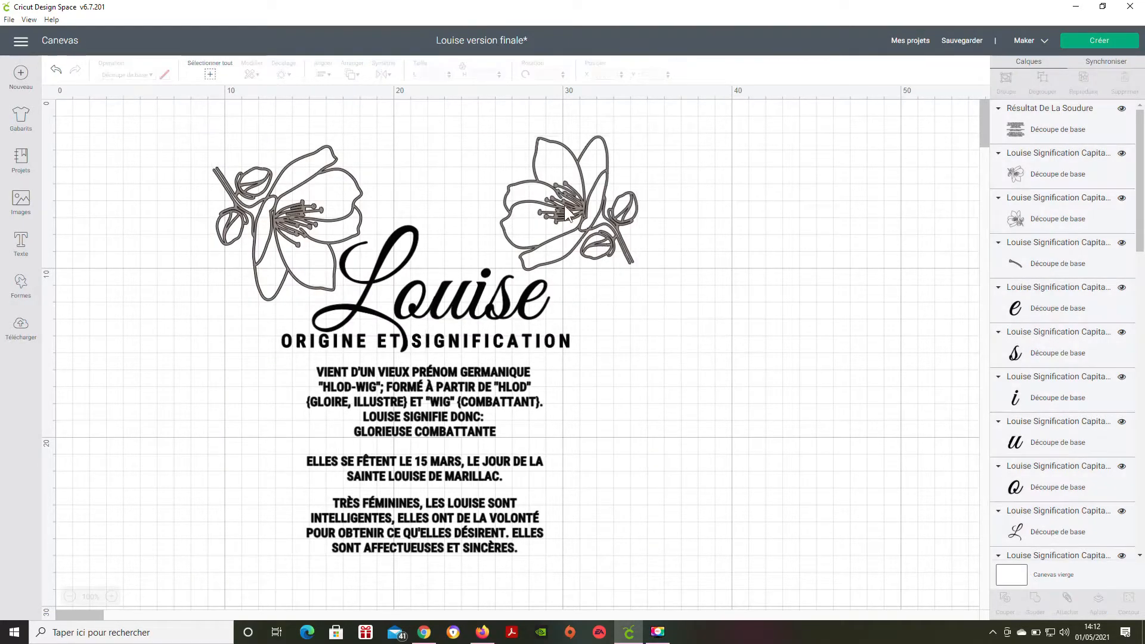
Move the right flower slightly down toward the Louise name, to about X 26.204 and Y 2.64 cm
drag(573, 177, 571, 184)
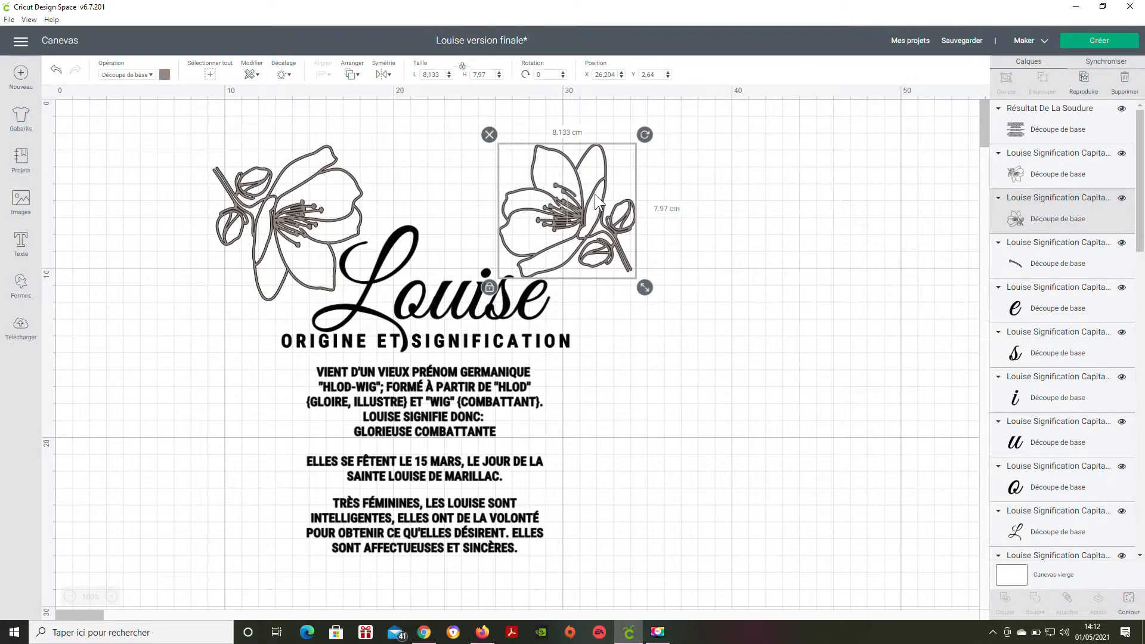
click(711, 228)
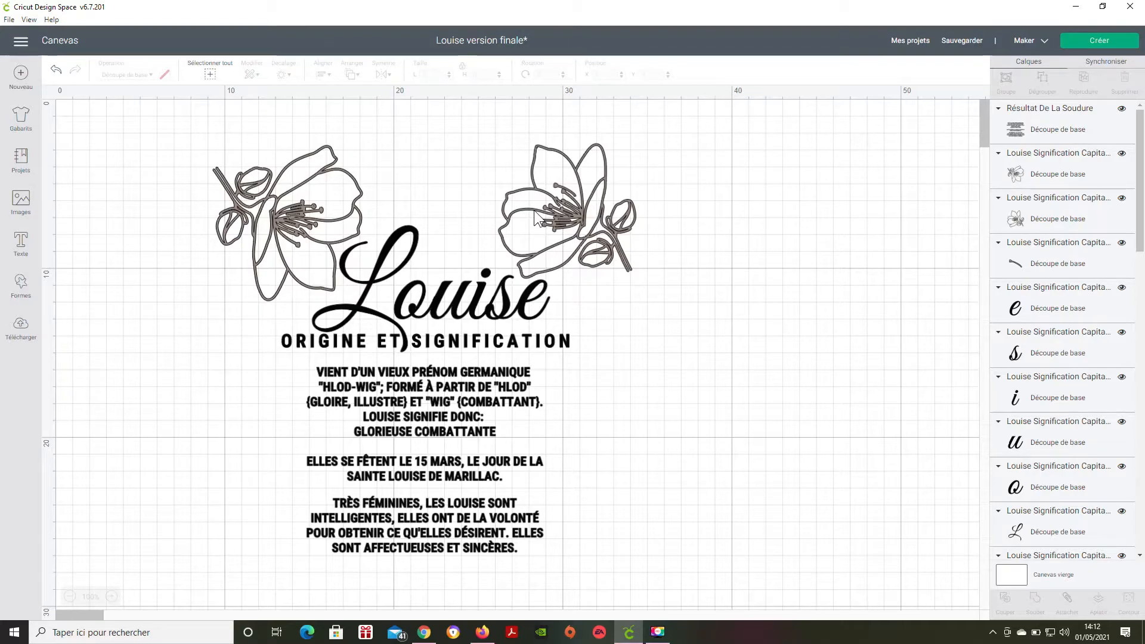
click(292, 144)
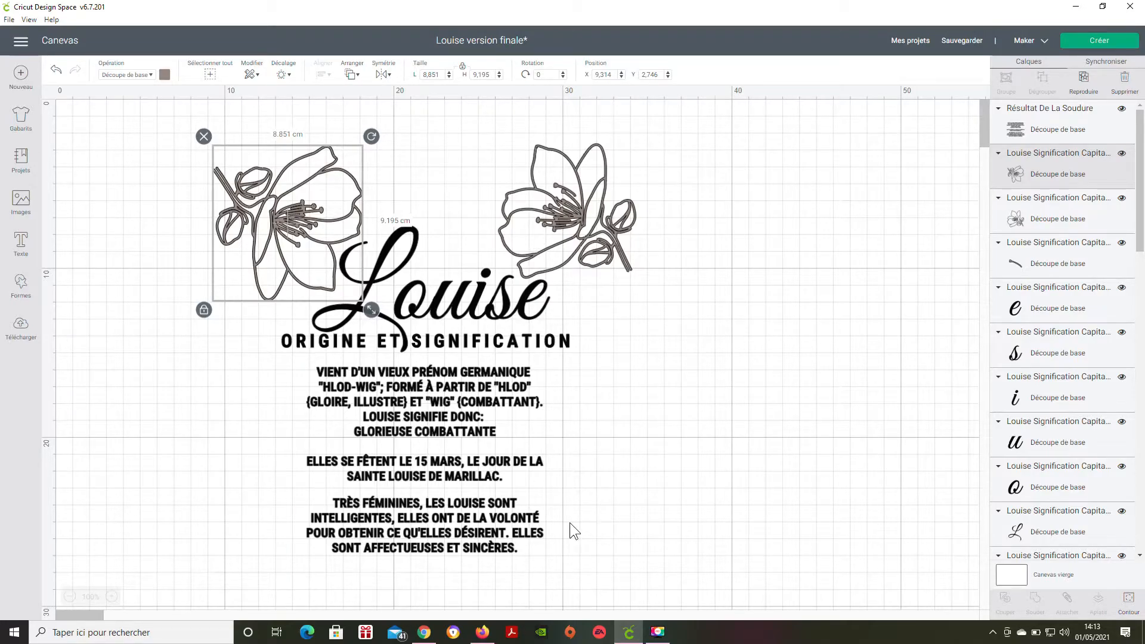
click(604, 472)
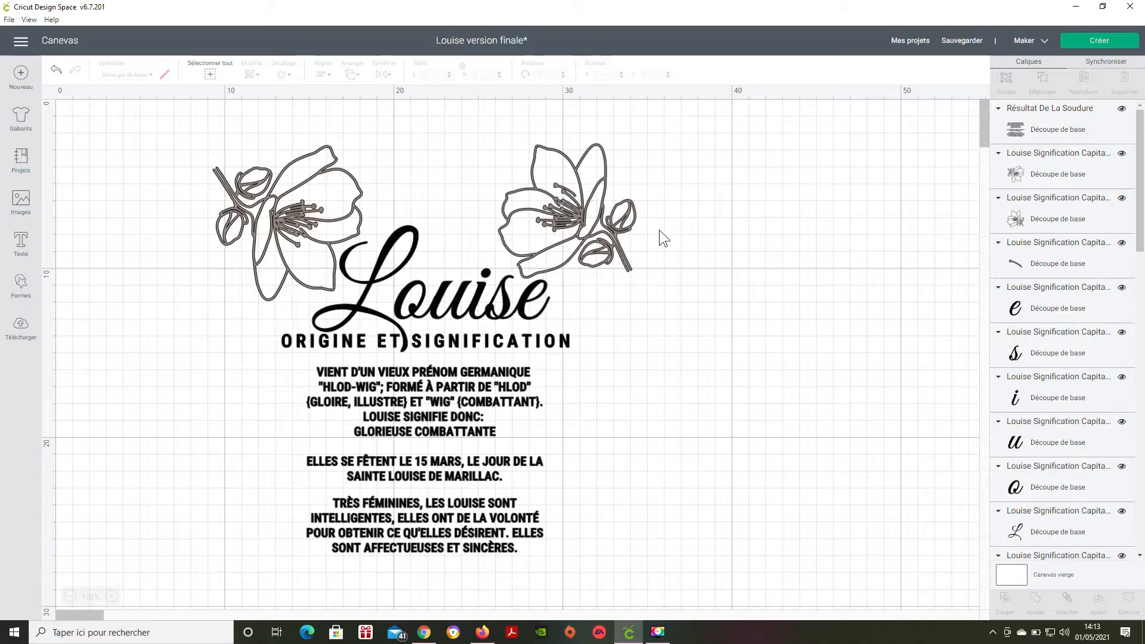
Try to weld all elements of the design at once
drag(655, 165, 213, 575)
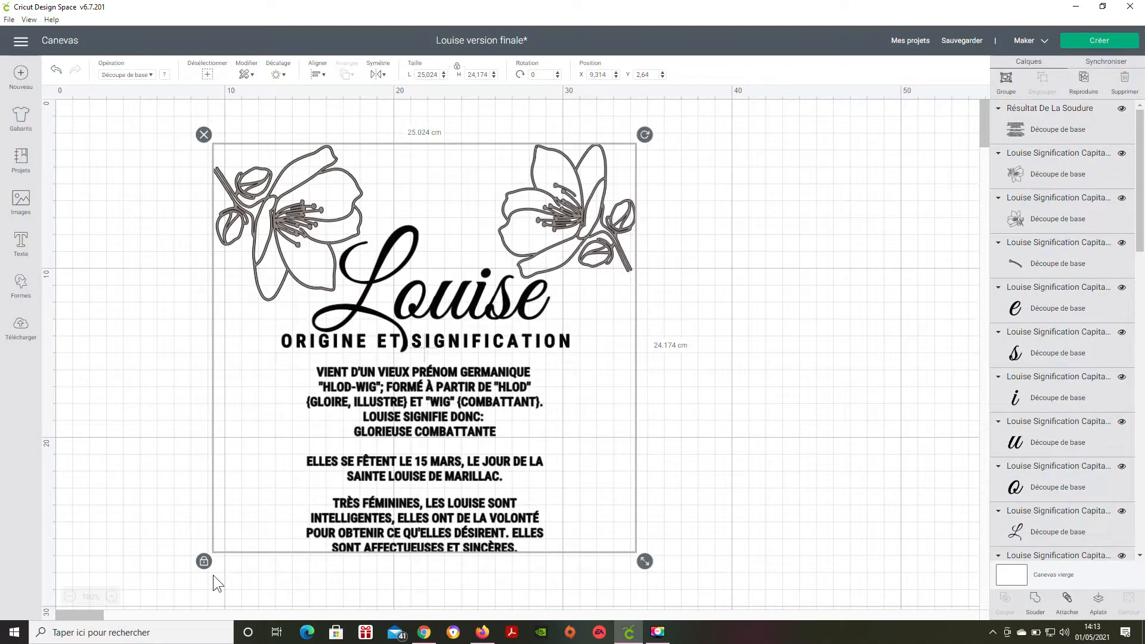
click(1038, 599)
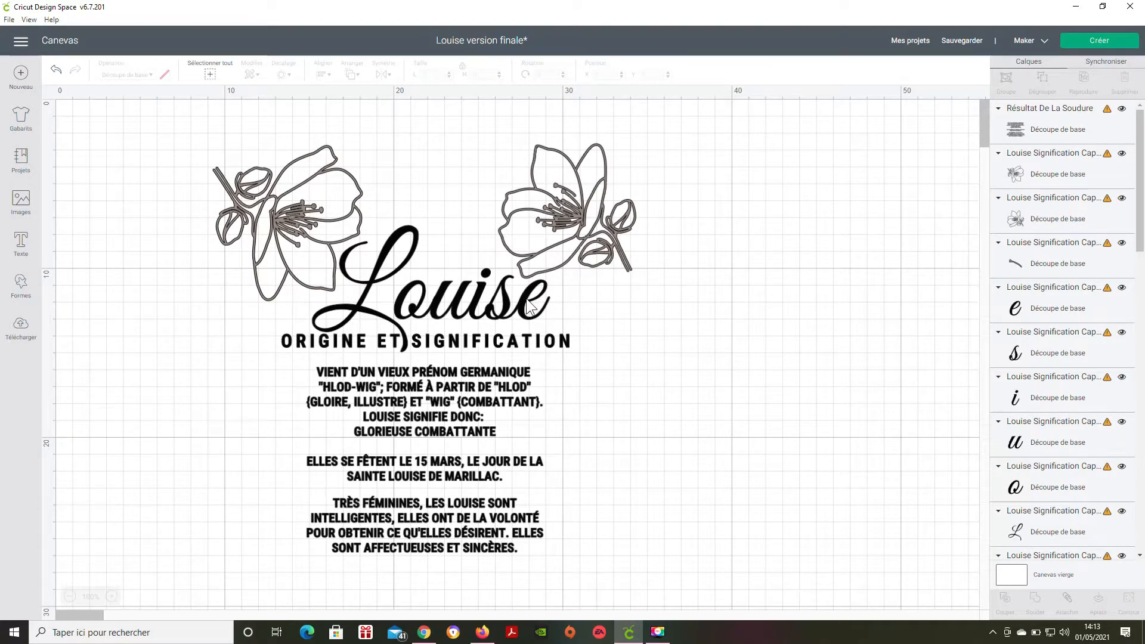
Pull the e of Louise away from the s and place it back overlapping the s, at about X 27.179, Y 10.592 cm
mouse_move(528, 303)
mouse_down()
mouse_move(538, 304)
mouse_move(512, 299)
mouse_move(535, 300)
mouse_up()
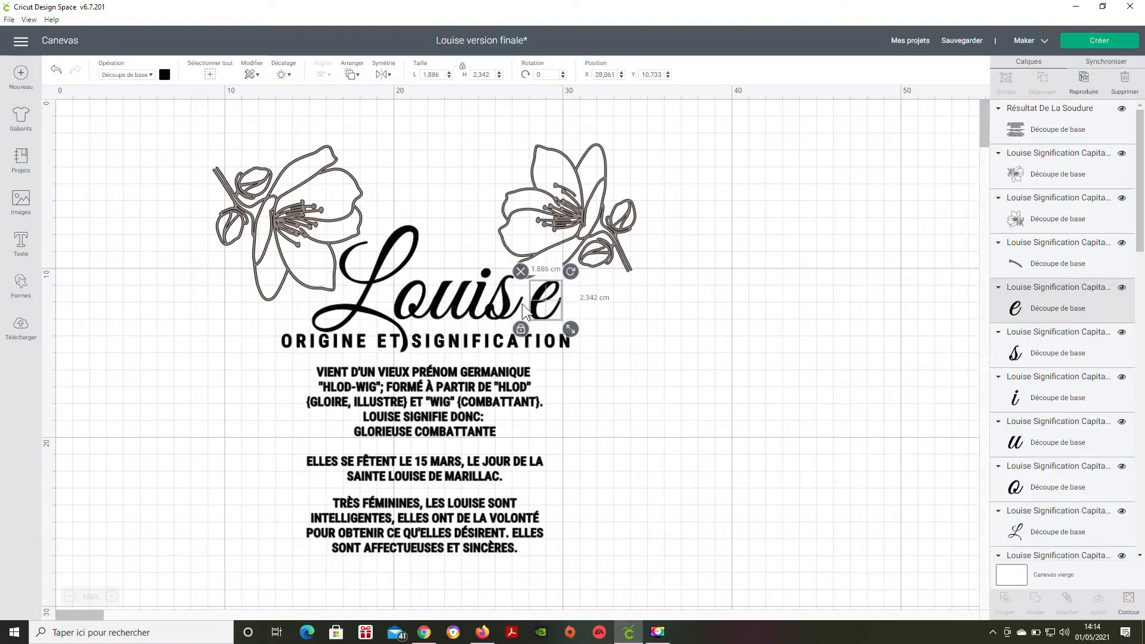
click(595, 305)
drag(534, 302, 517, 300)
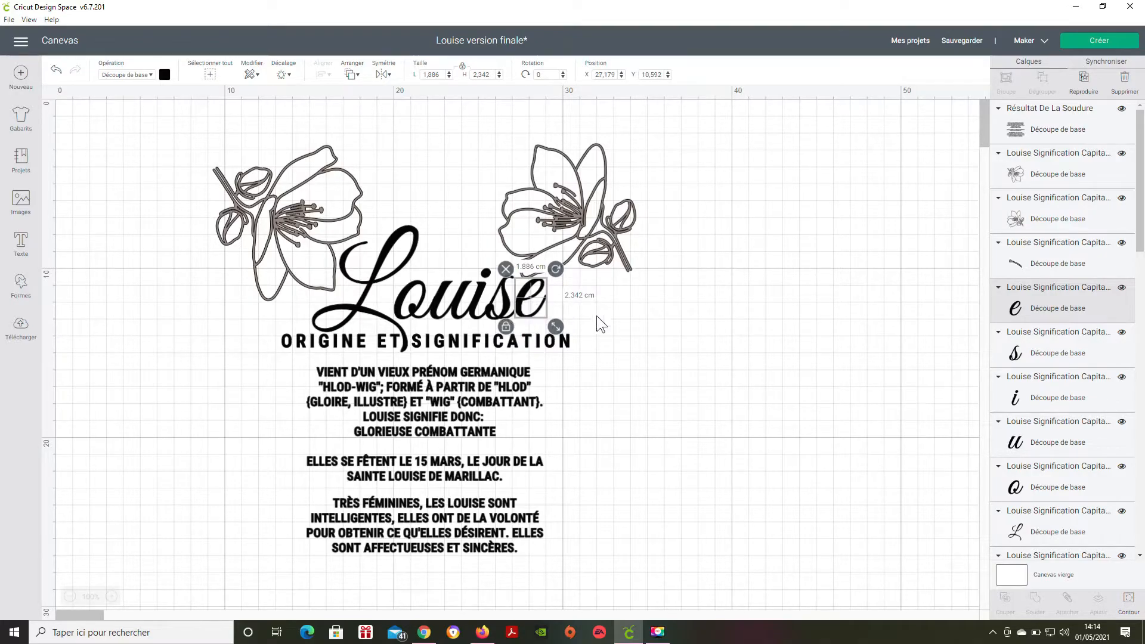
click(632, 327)
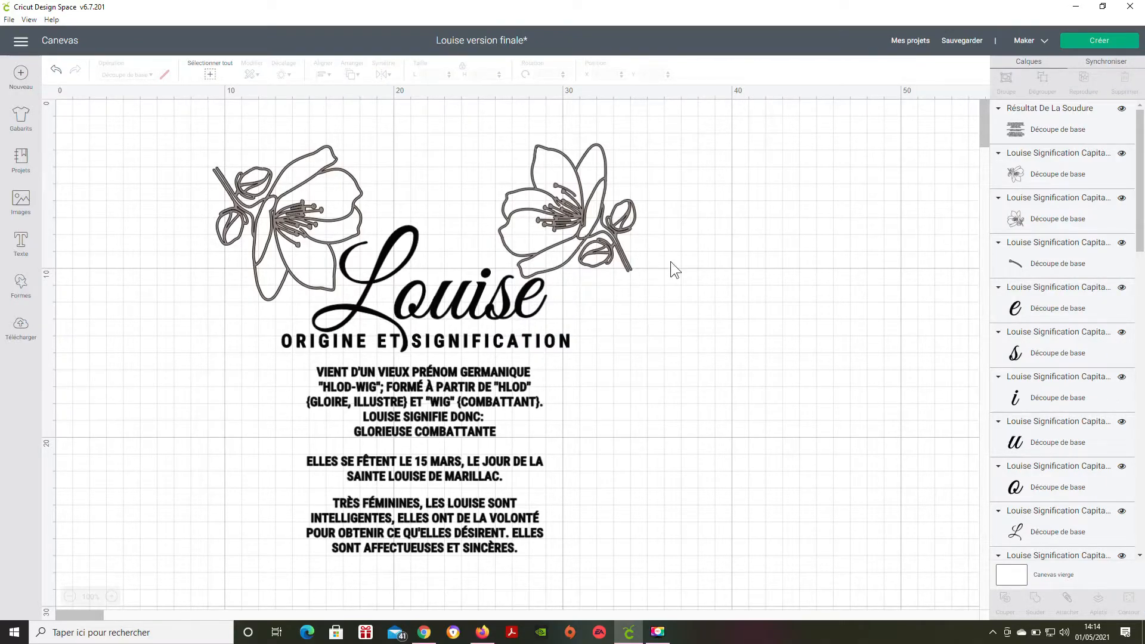
Try to weld the Louise letters together with the left flower, and undo the changes, including the moves of the e
drag(595, 311, 291, 295)
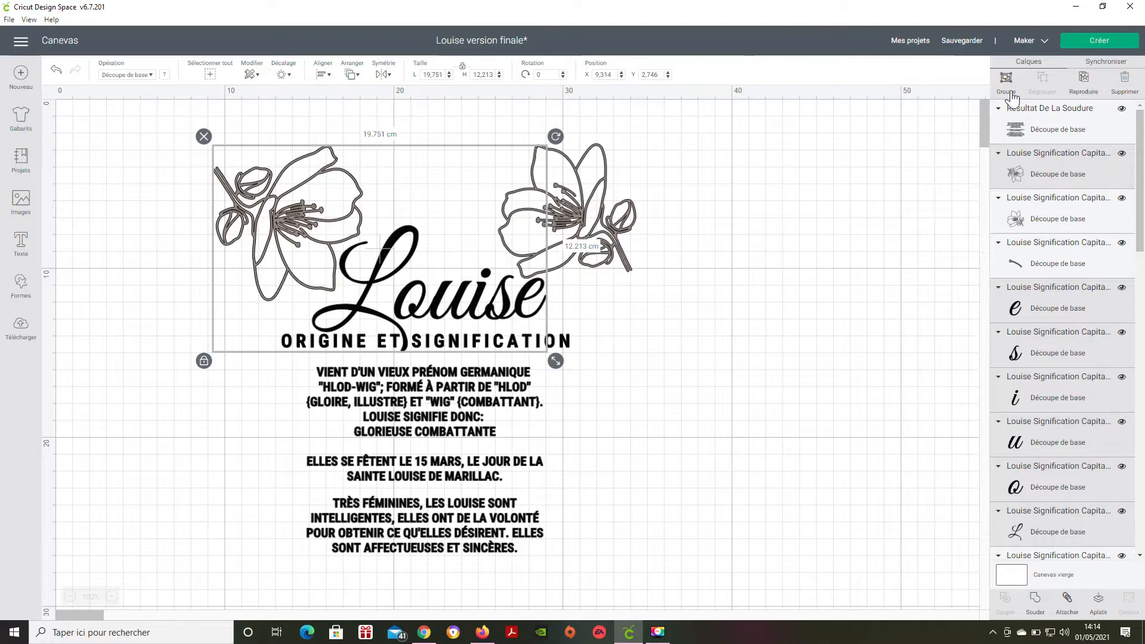
click(1035, 603)
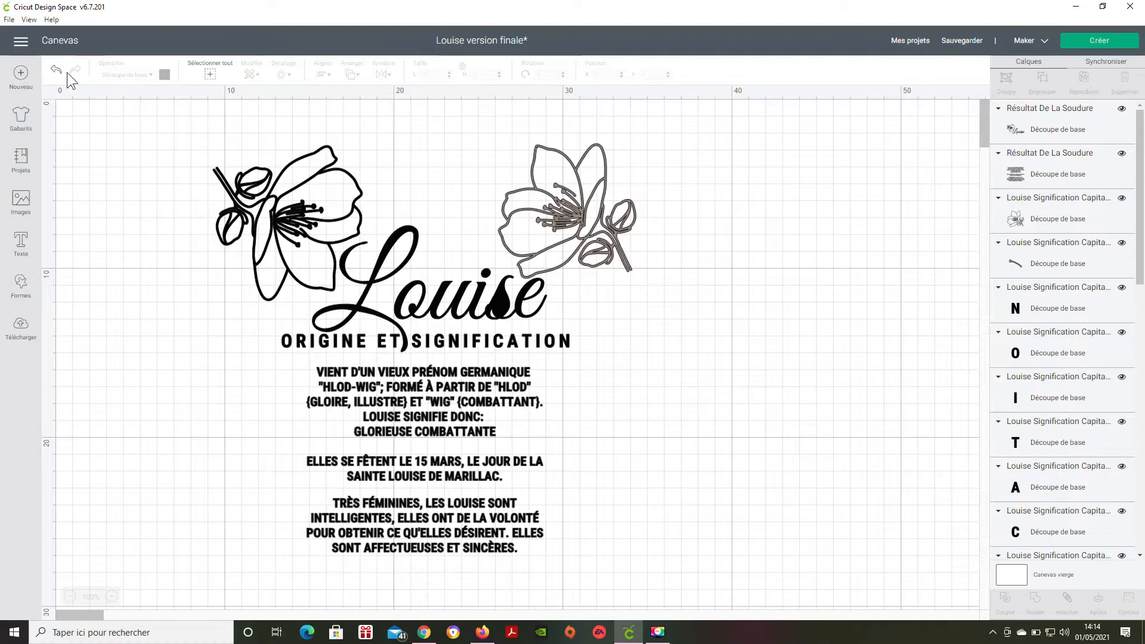
key(ctrl+z)
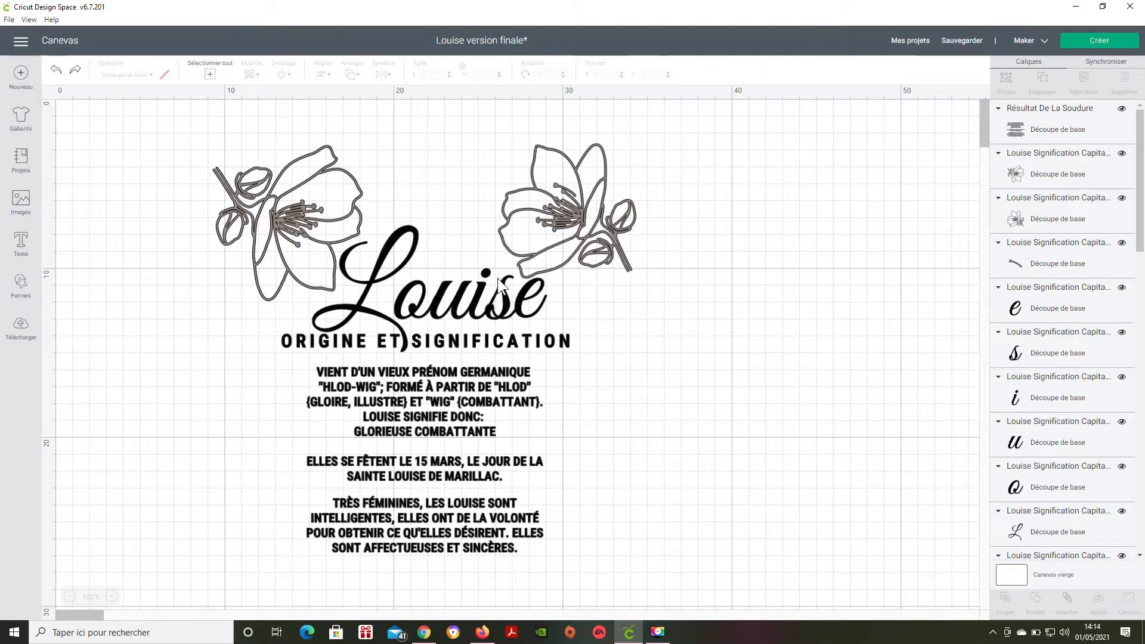
Check the e and s of Louise individually and nudge the e up slightly, to about Y 10.557 cm
click(524, 300)
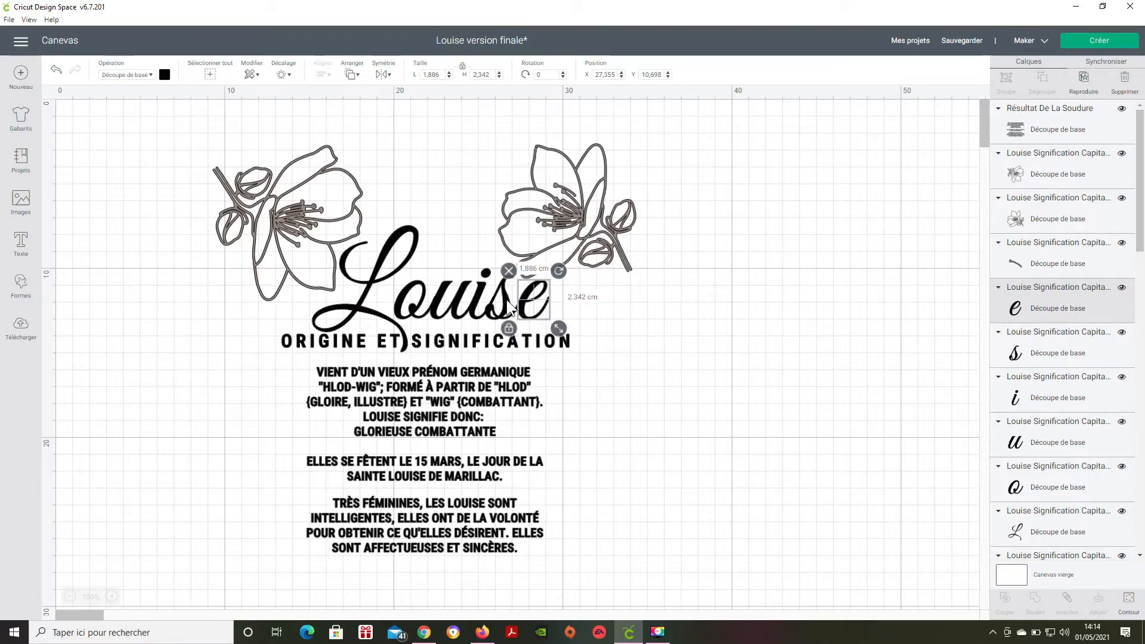
click(507, 299)
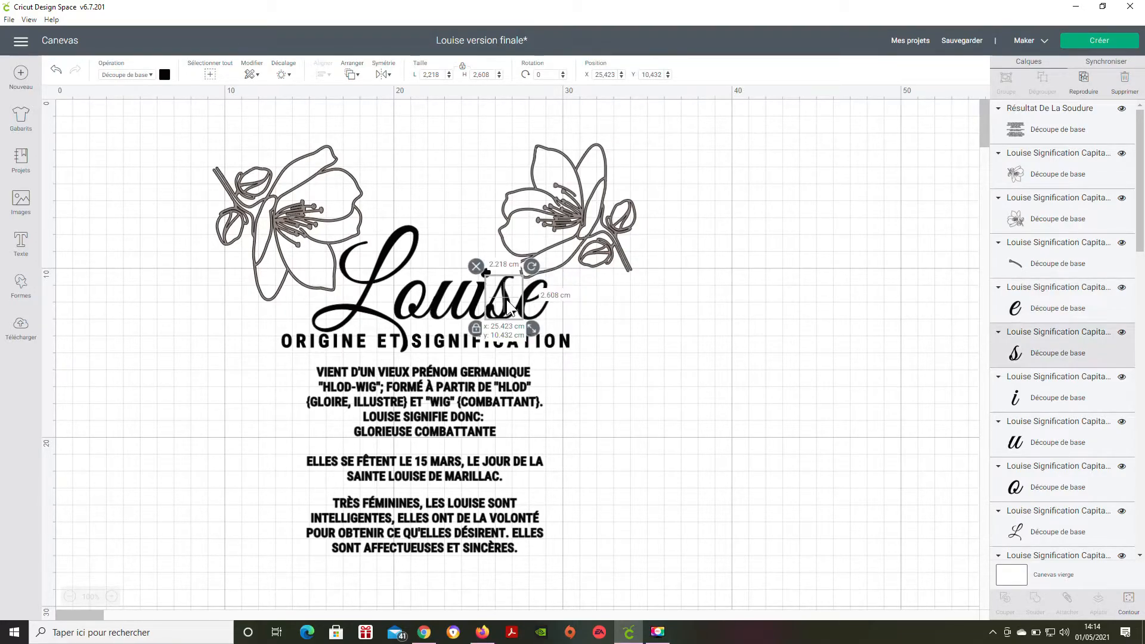
click(561, 304)
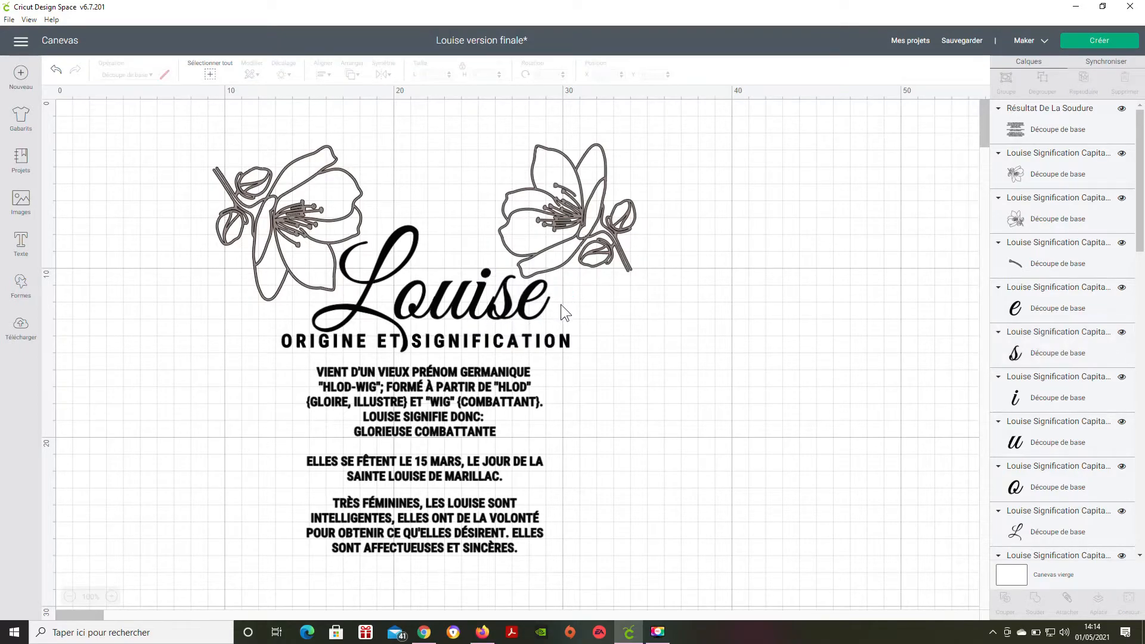
click(528, 305)
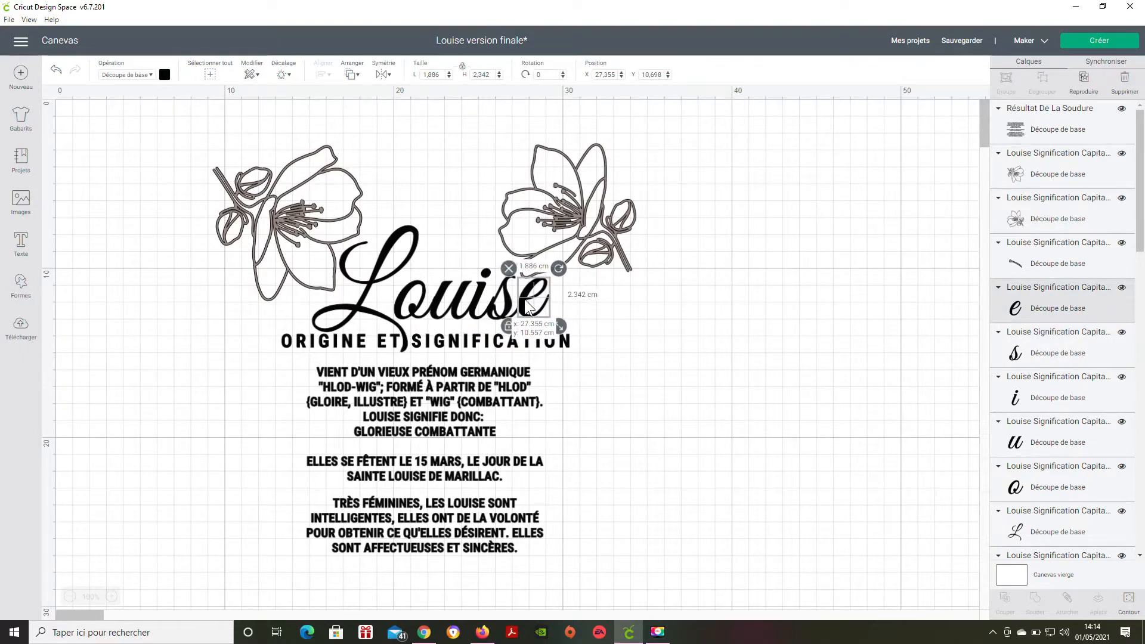
click(621, 311)
Weld the Louise letters with the ORIGINE ET SIGNIFICATION letters, and weld that result with the flowers and text block into a single shape
drag(616, 307, 260, 353)
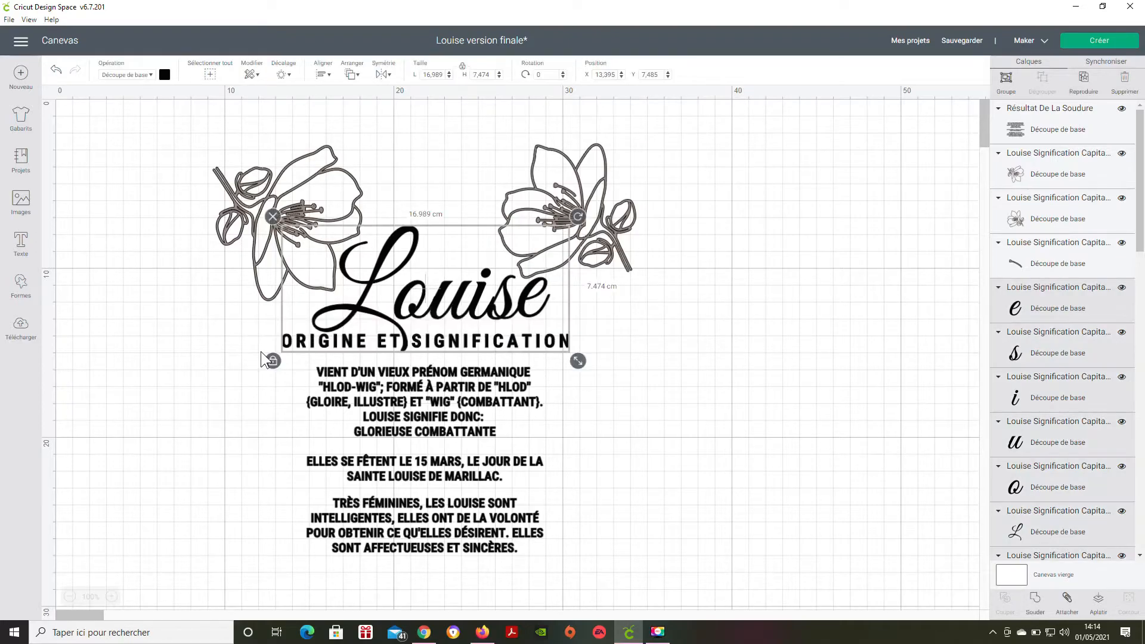
click(1039, 600)
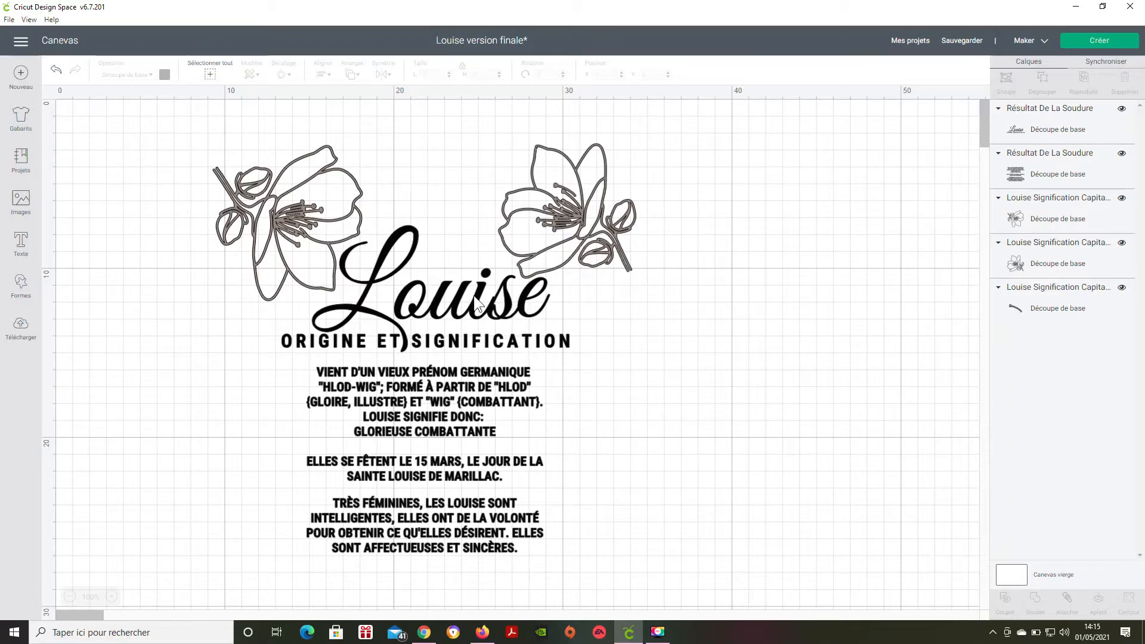
drag(660, 149, 204, 585)
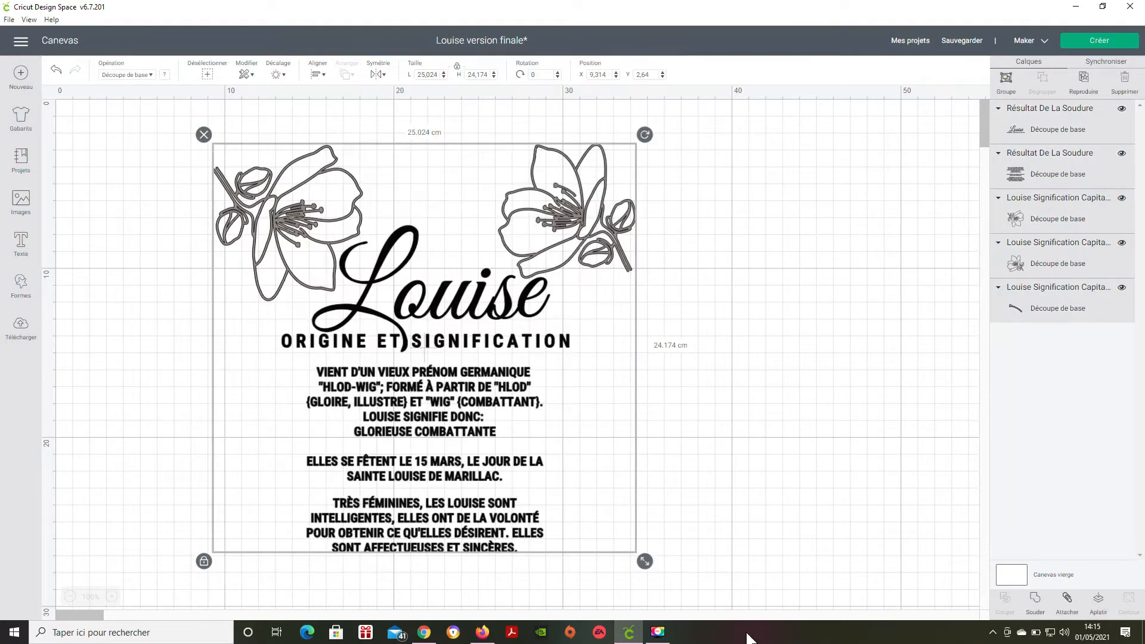
click(1034, 596)
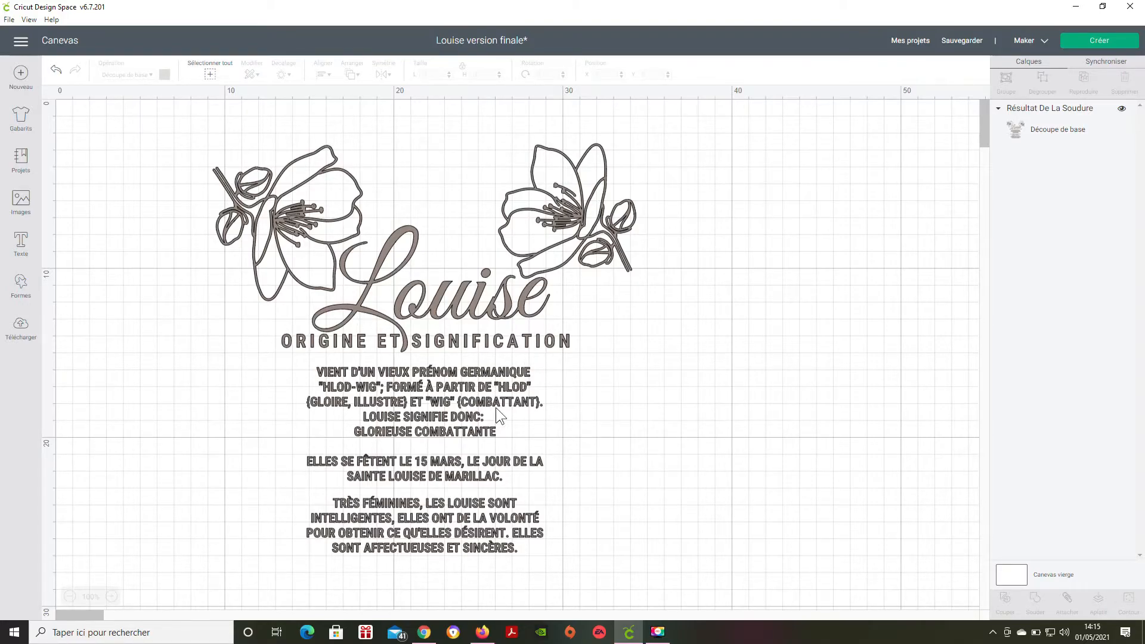
Send the welded design to mat preparation and shift it slightly inward from the mat's upper-left corner
click(1084, 50)
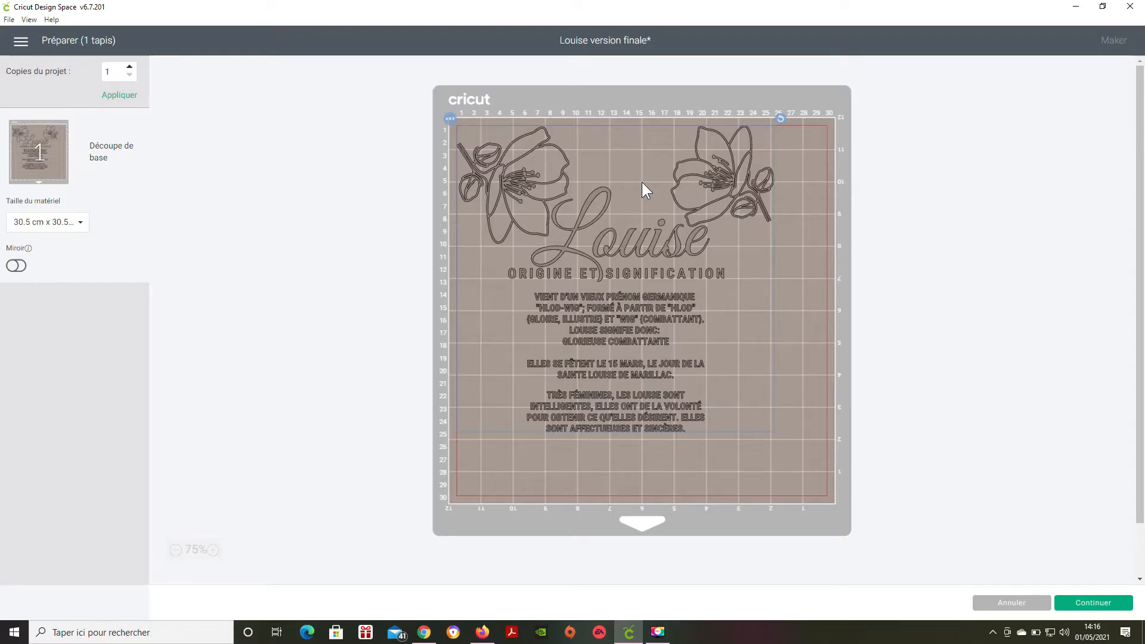
drag(643, 183, 650, 187)
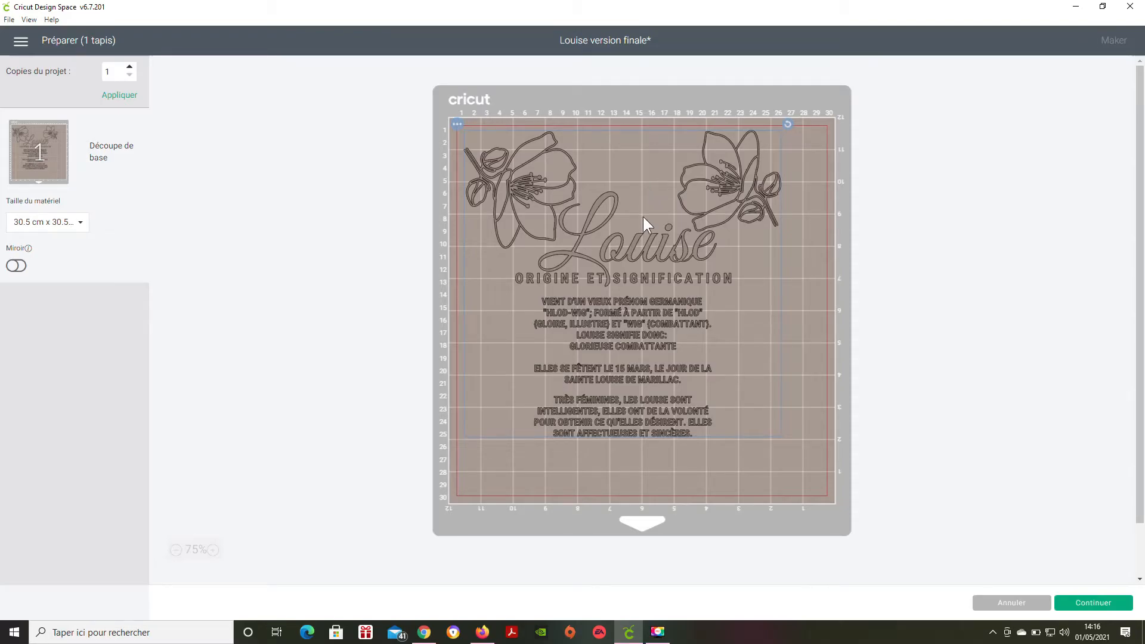
Proceed from the mat preview to fabrication and set the base material to Feuille de Washi
click(790, 296)
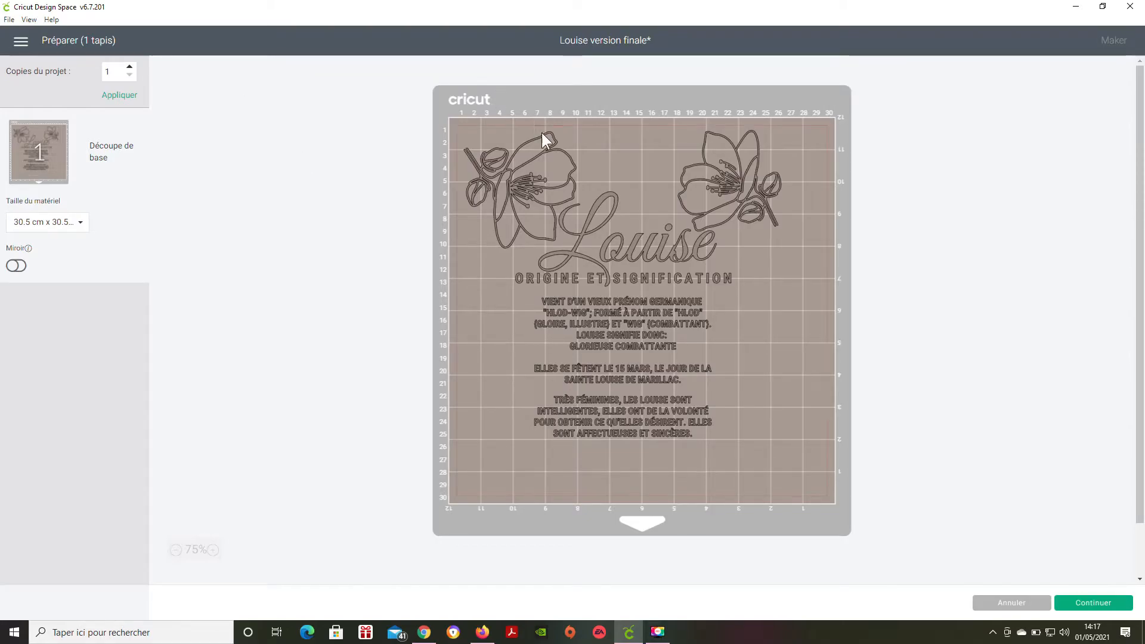
click(1077, 608)
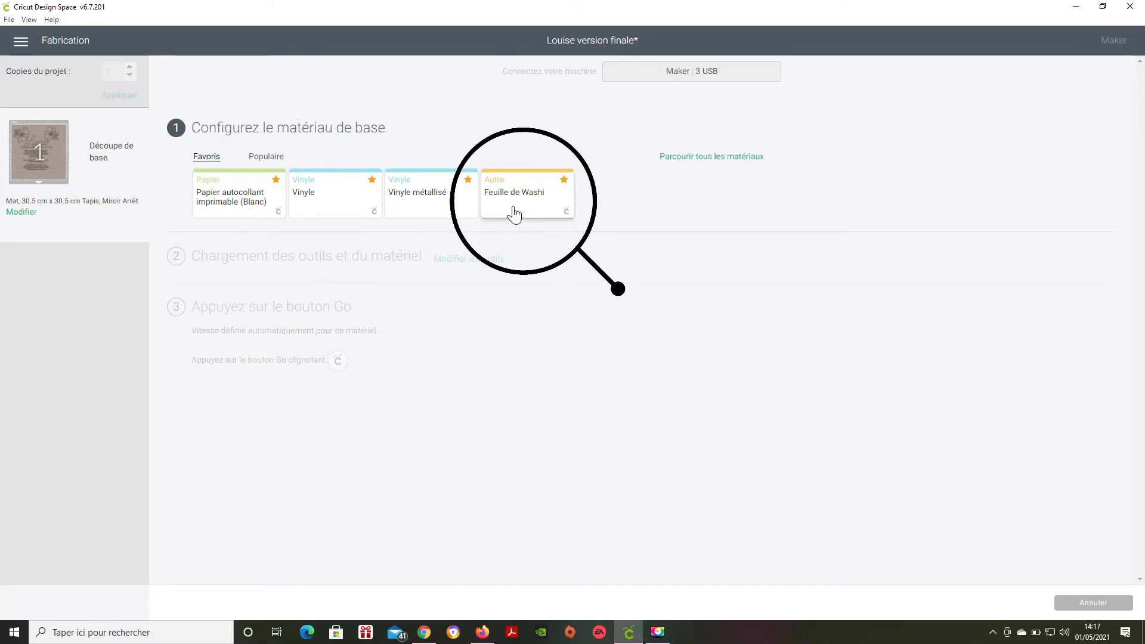
click(514, 208)
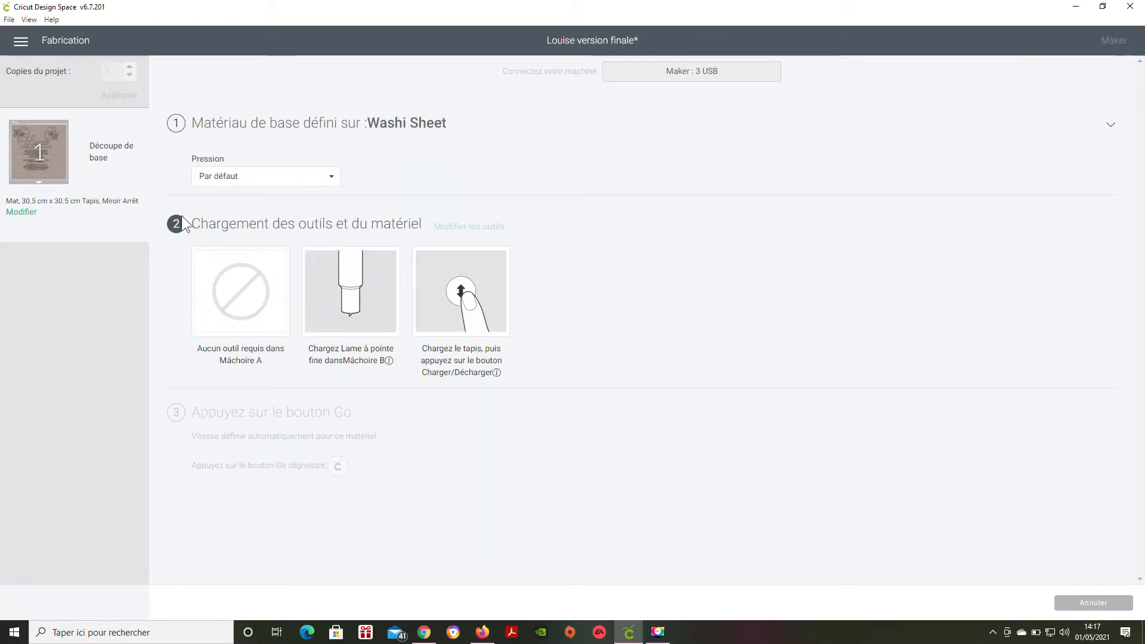
Search the full list of compatible materials for "washi", clear the search and return to the fabrication settings
click(442, 123)
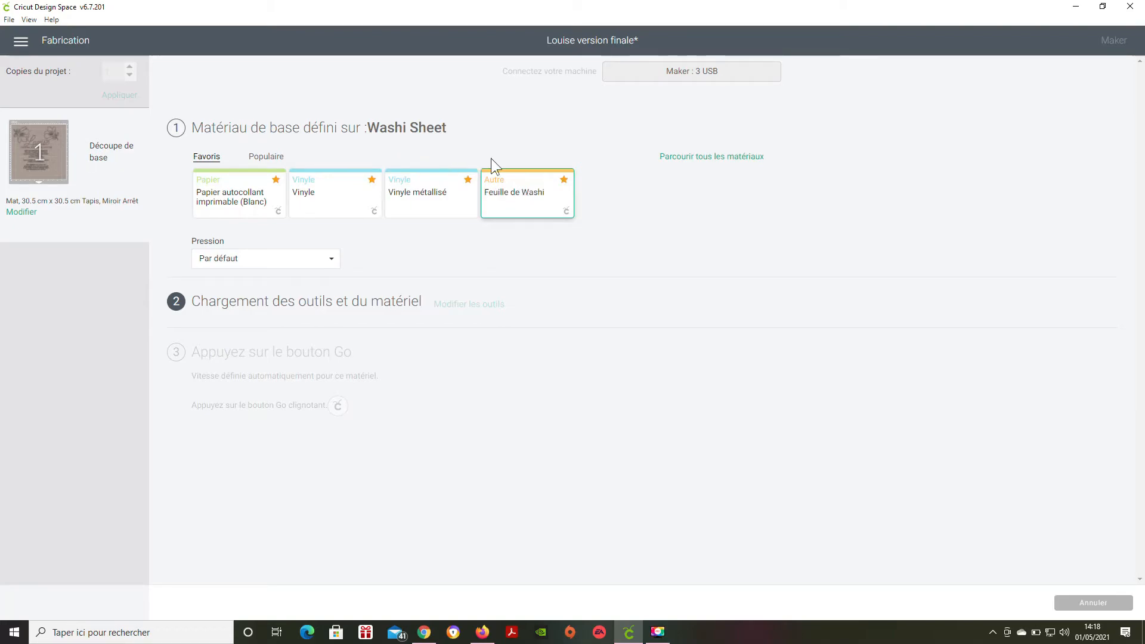
click(693, 157)
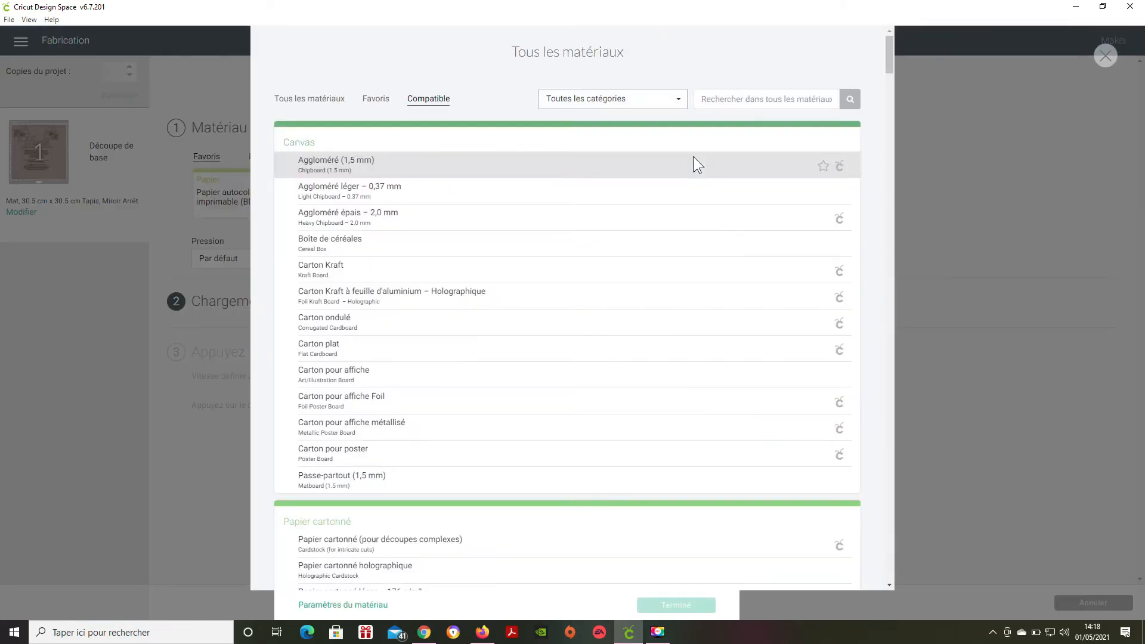
text(washi)
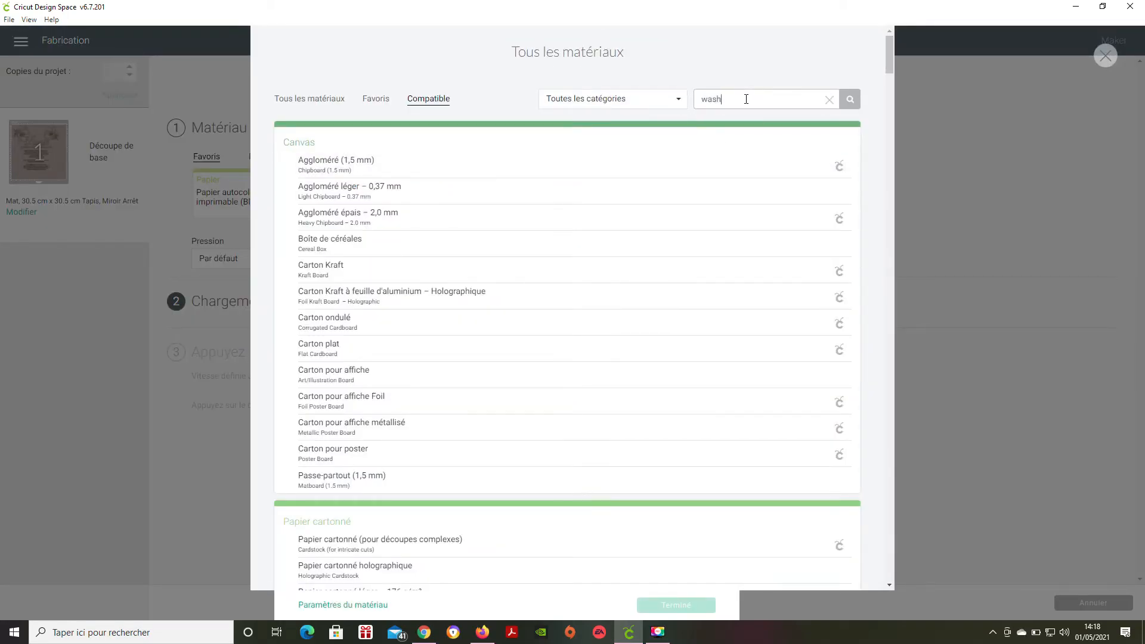
click(850, 99)
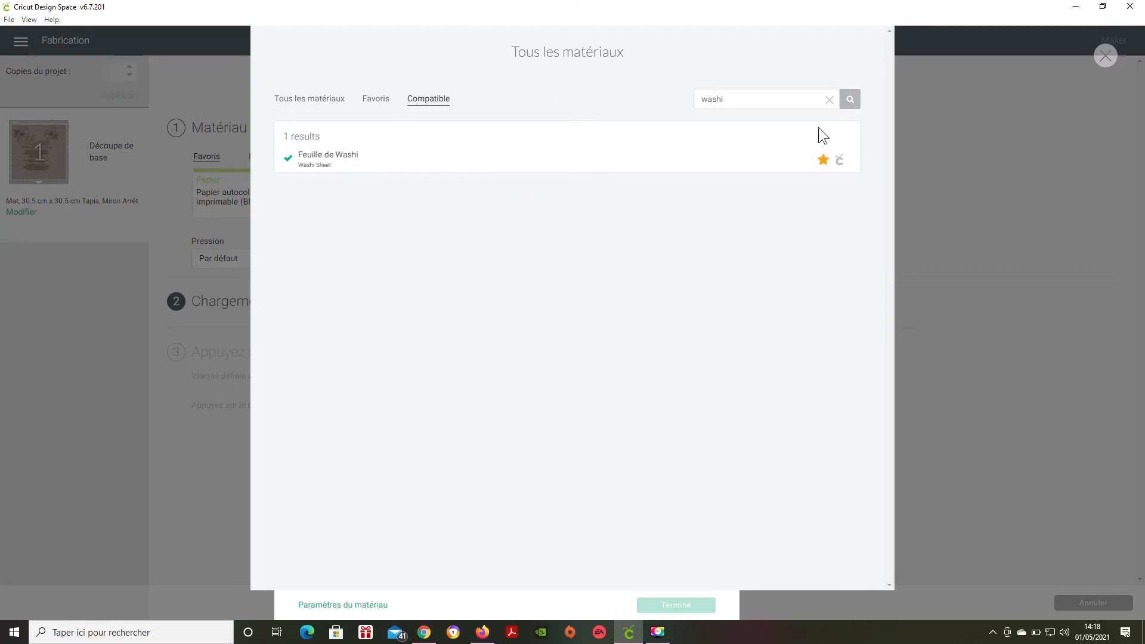
click(830, 100)
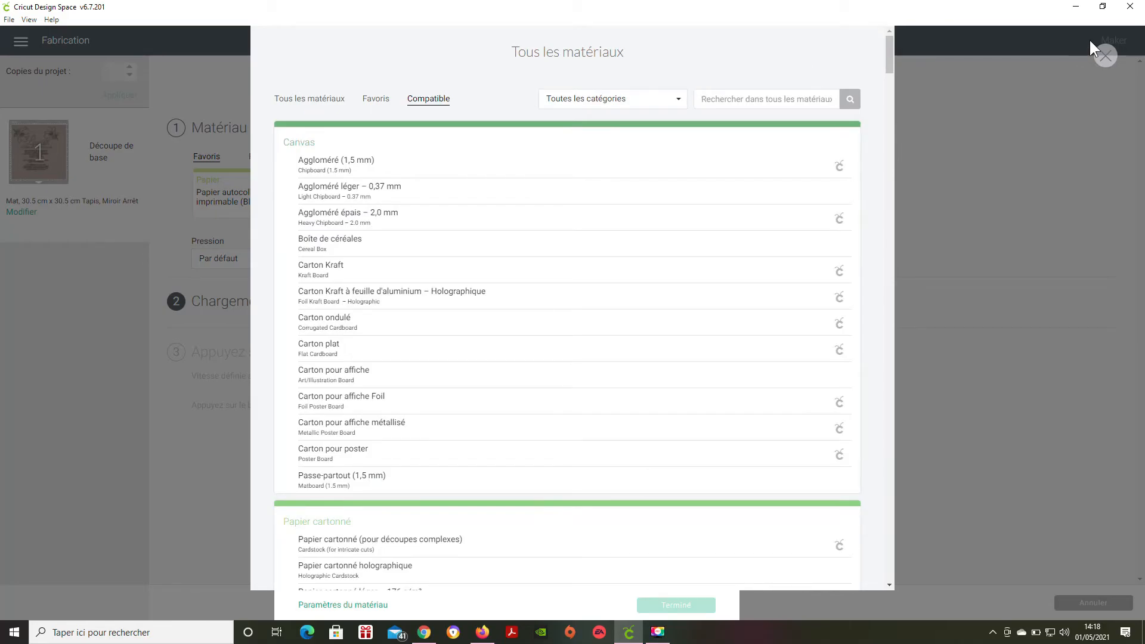
click(1107, 57)
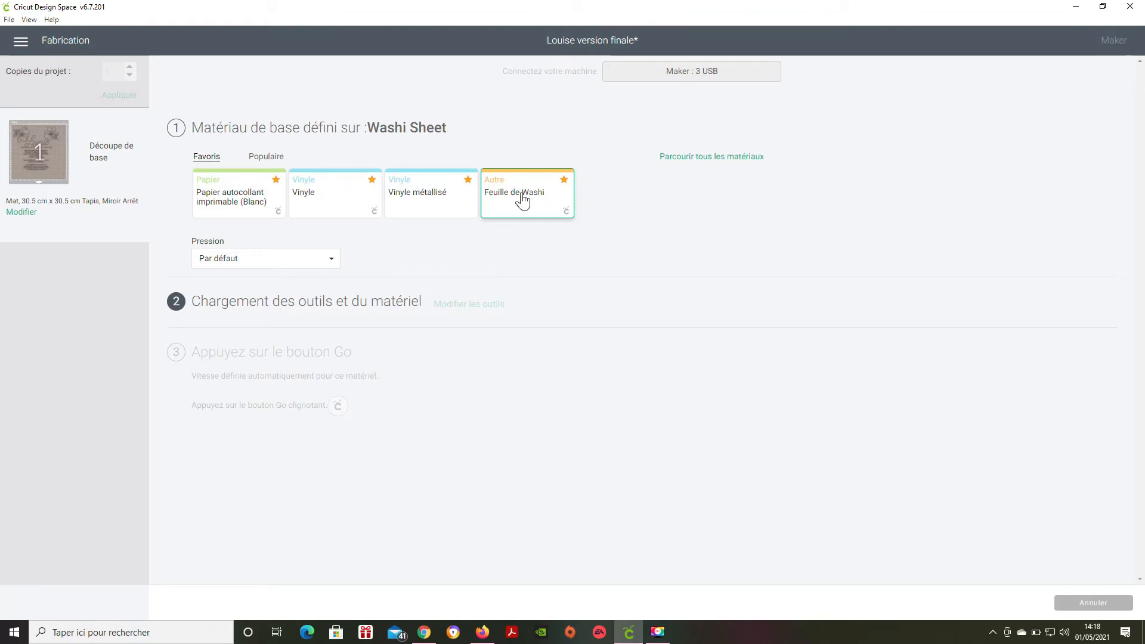
Set the cutting pressure for the Washi sheet to Plus and show the tool and material loading instructions
click(328, 268)
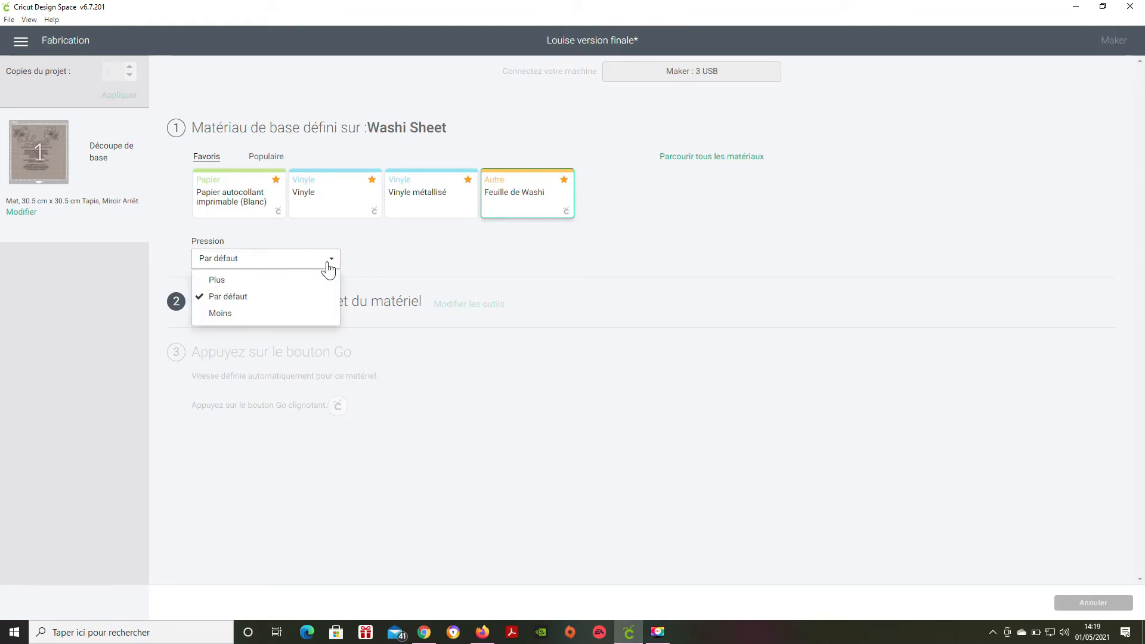
click(291, 285)
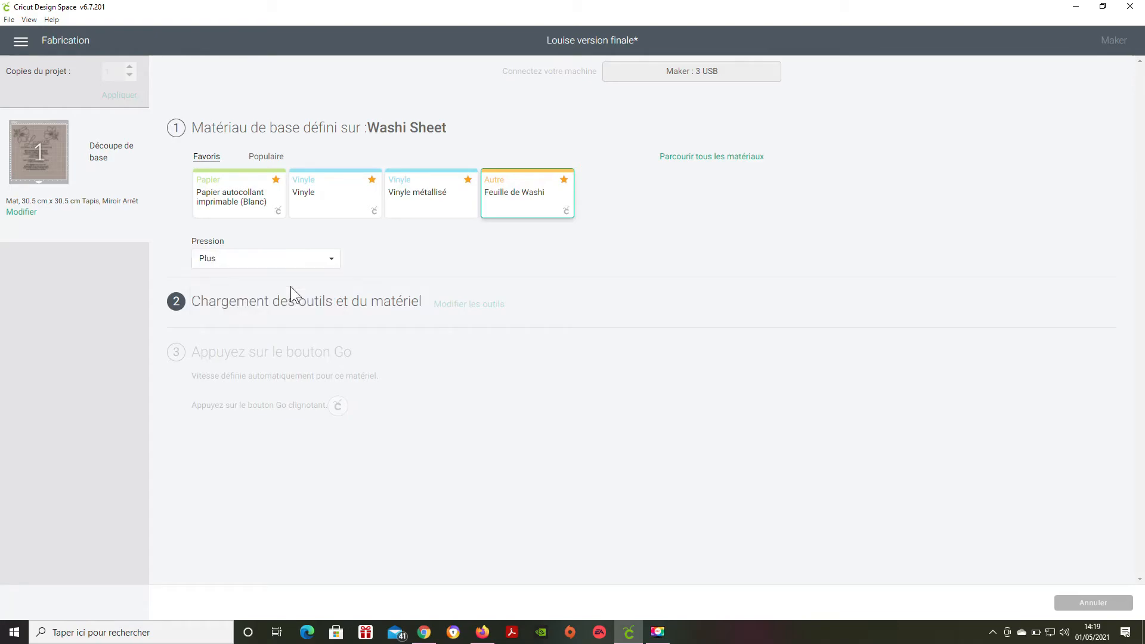
click(330, 263)
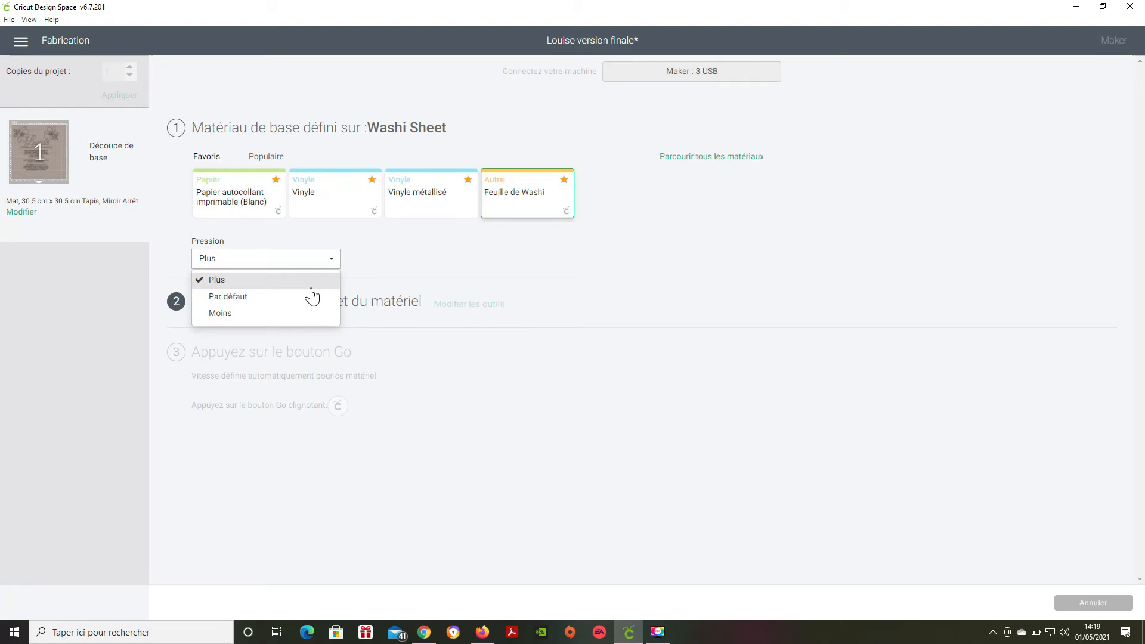
click(382, 270)
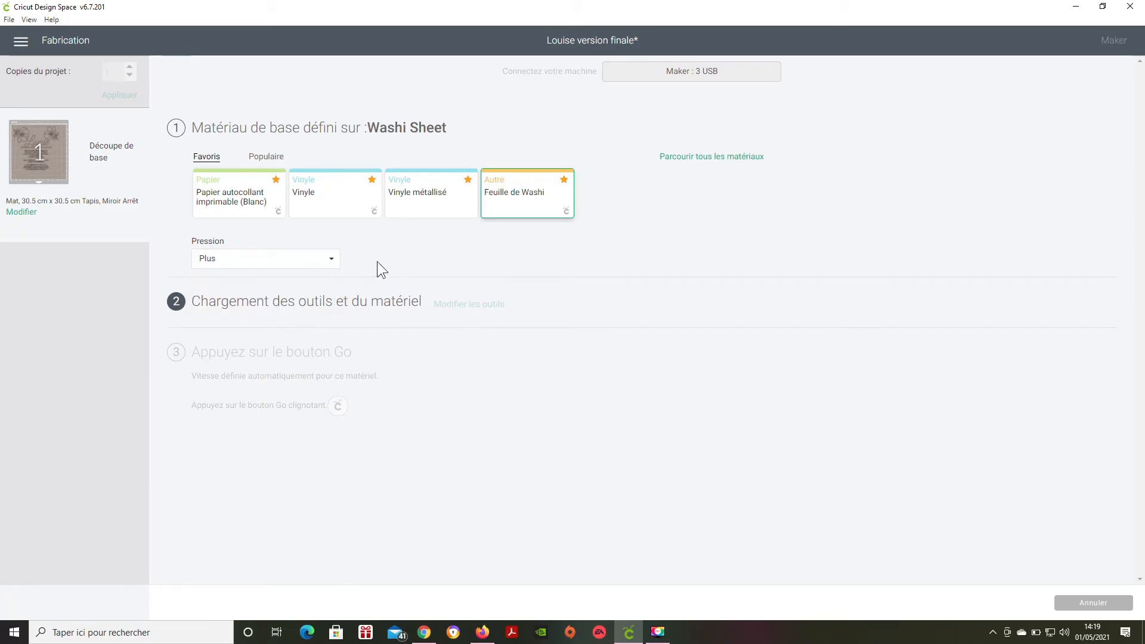
click(332, 259)
click(310, 280)
click(400, 310)
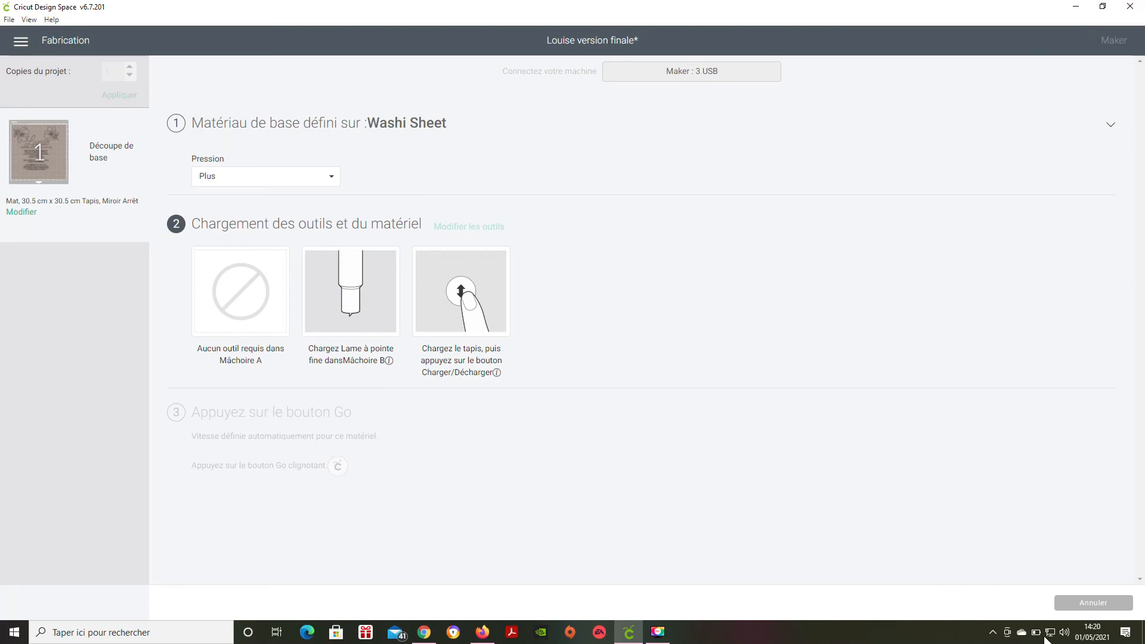
Cancel the cut and return to the mat preparation view
click(1077, 615)
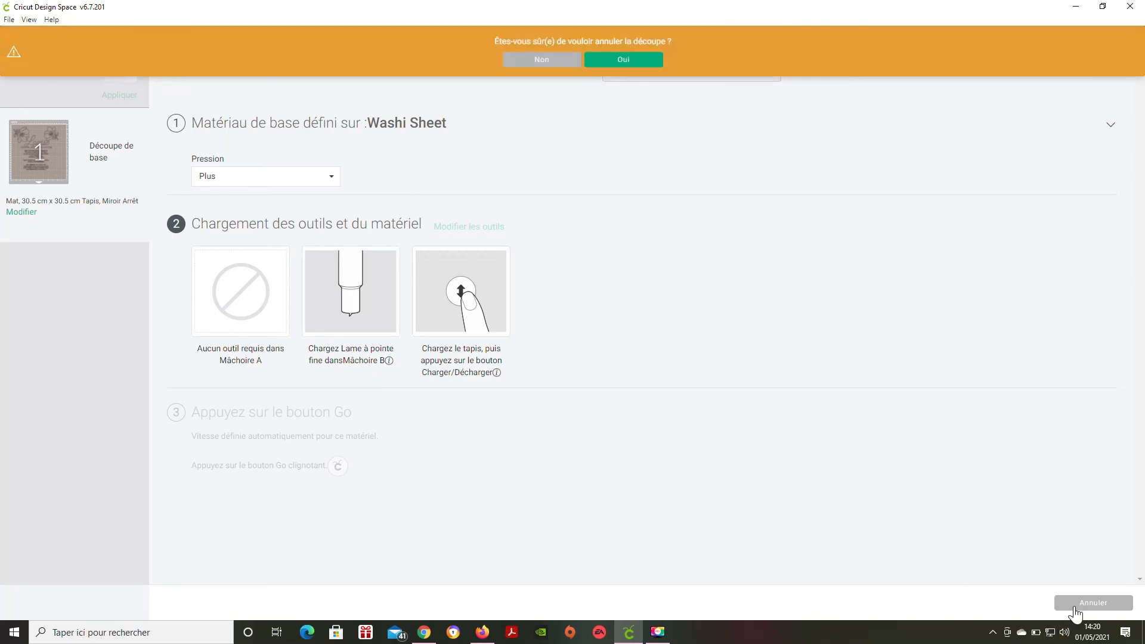
click(601, 57)
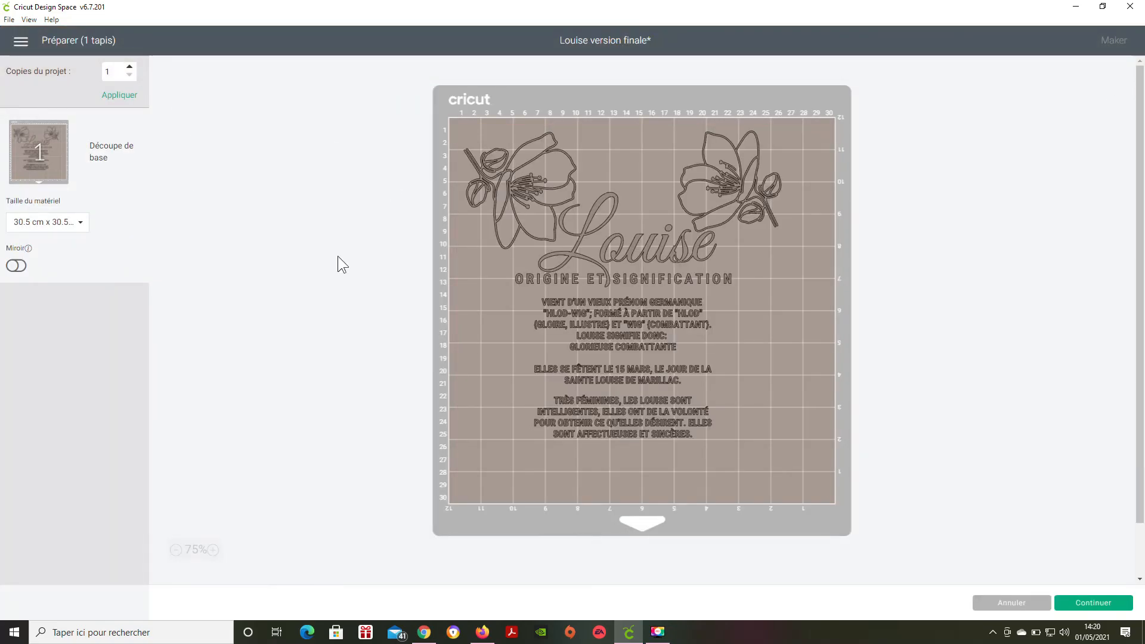